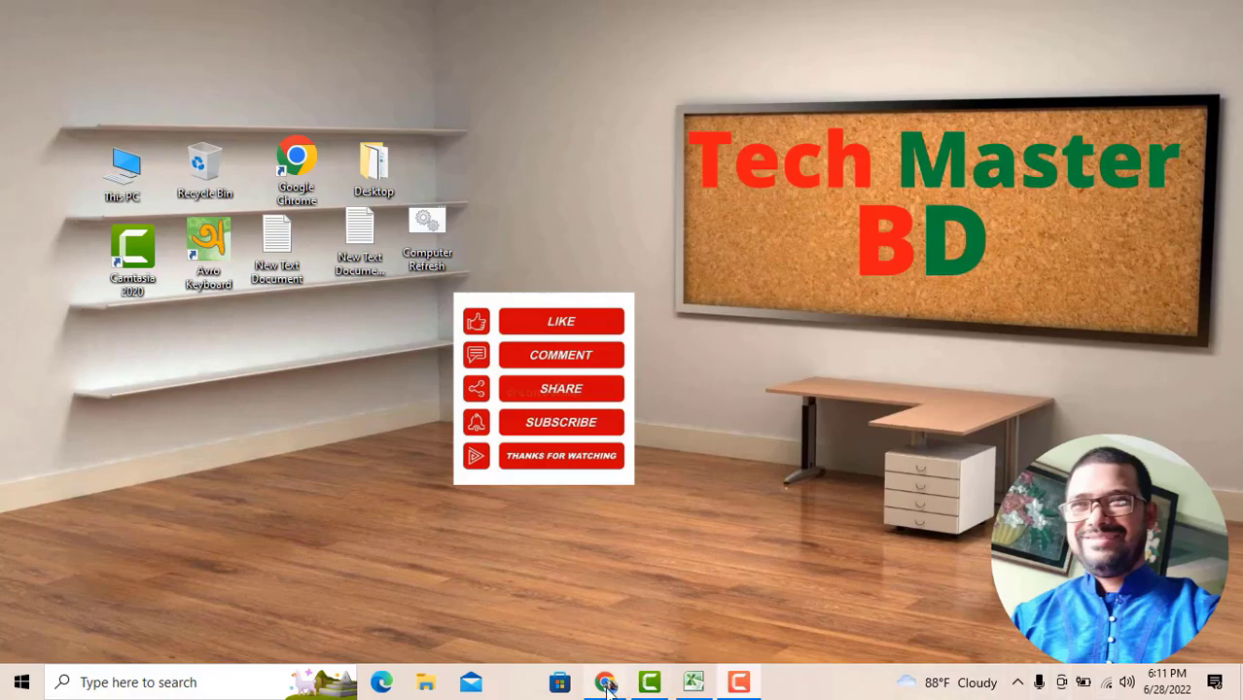
Switch to Chrome and look through the Tech Master BD channel's home page, including the uploads and further popular uploads
{"action": "left_click", "coordinate": [606, 684]}
{"action": "scroll", "coordinate": [819, 431], "scroll_direction": "up", "scroll_amount": 5}
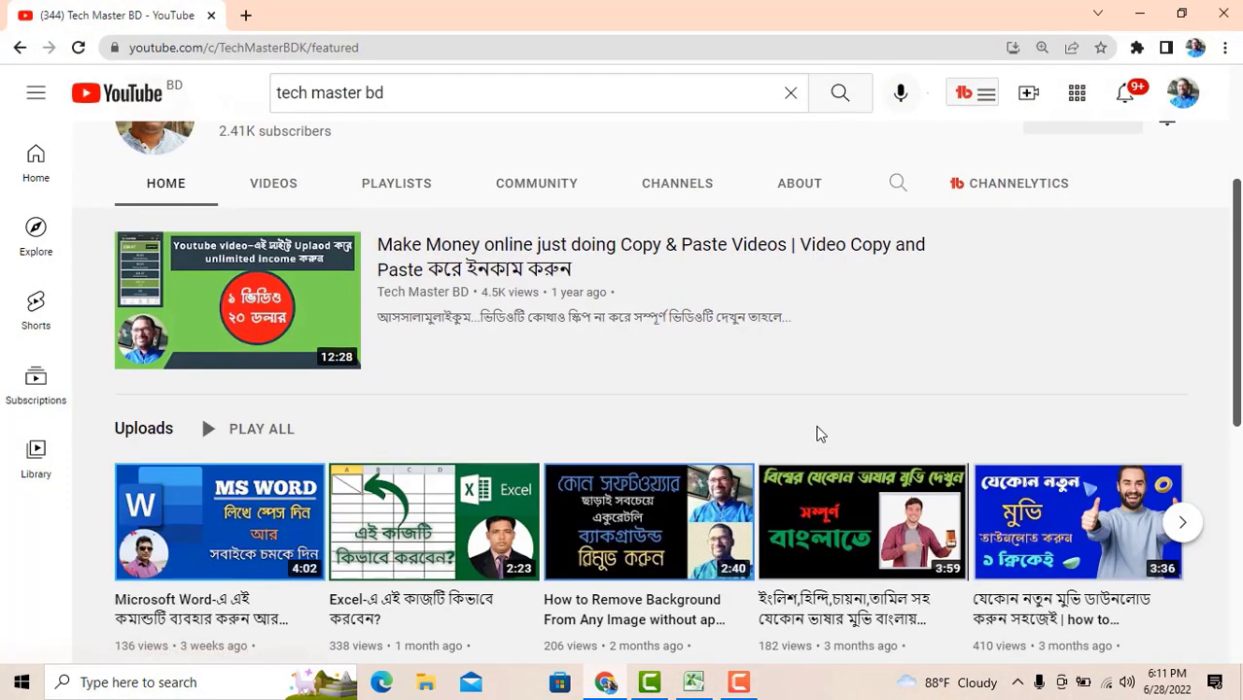
{"action": "scroll", "coordinate": [817, 434], "scroll_direction": "up", "scroll_amount": 3}
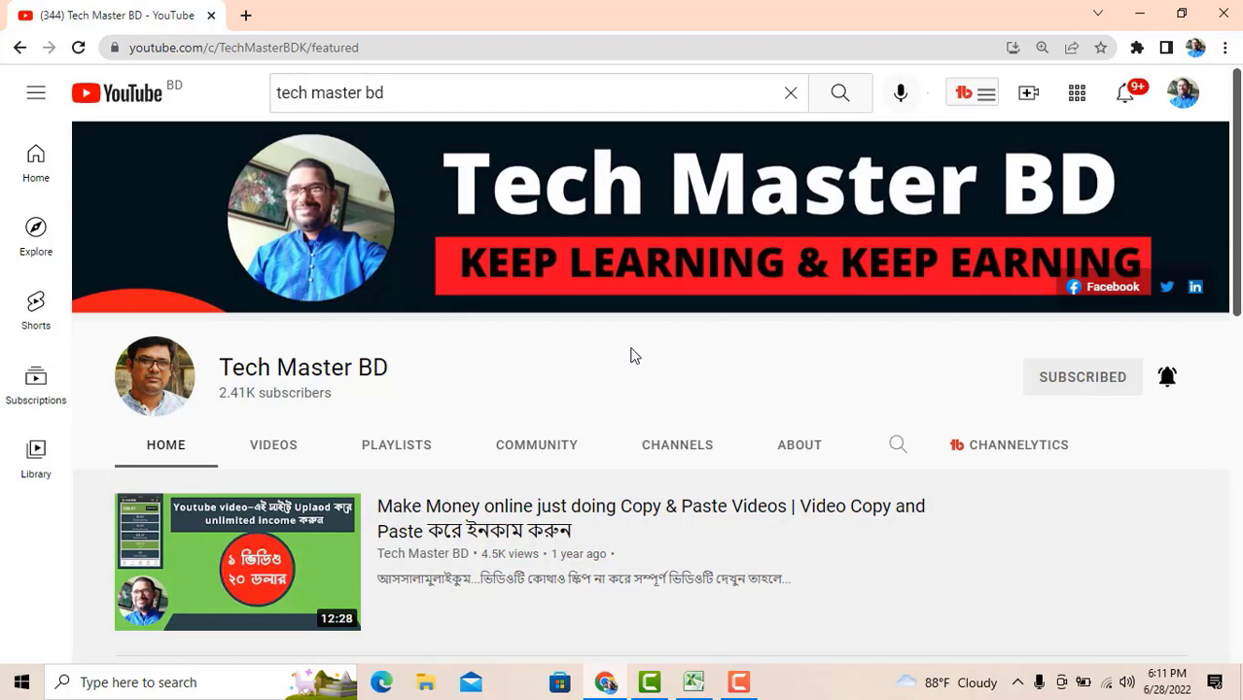
{"action": "scroll", "coordinate": [631, 355], "scroll_direction": "down", "scroll_amount": 1}
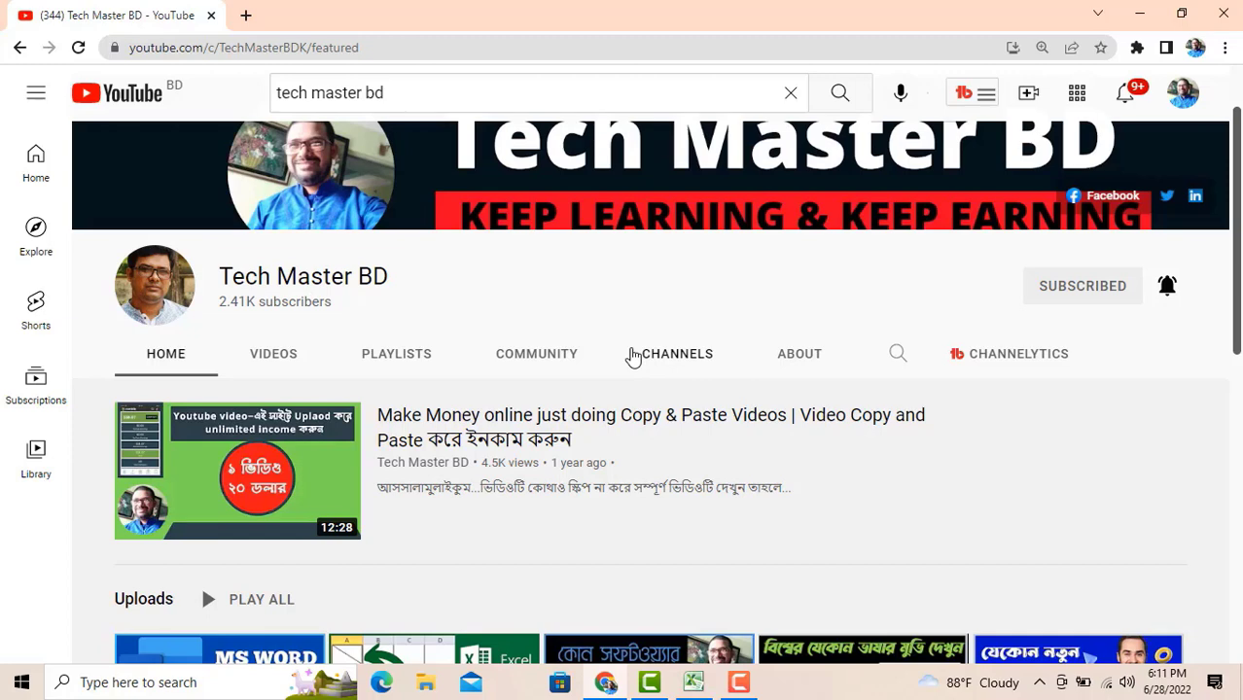
{"action": "scroll", "coordinate": [549, 297], "scroll_direction": "down", "scroll_amount": 2}
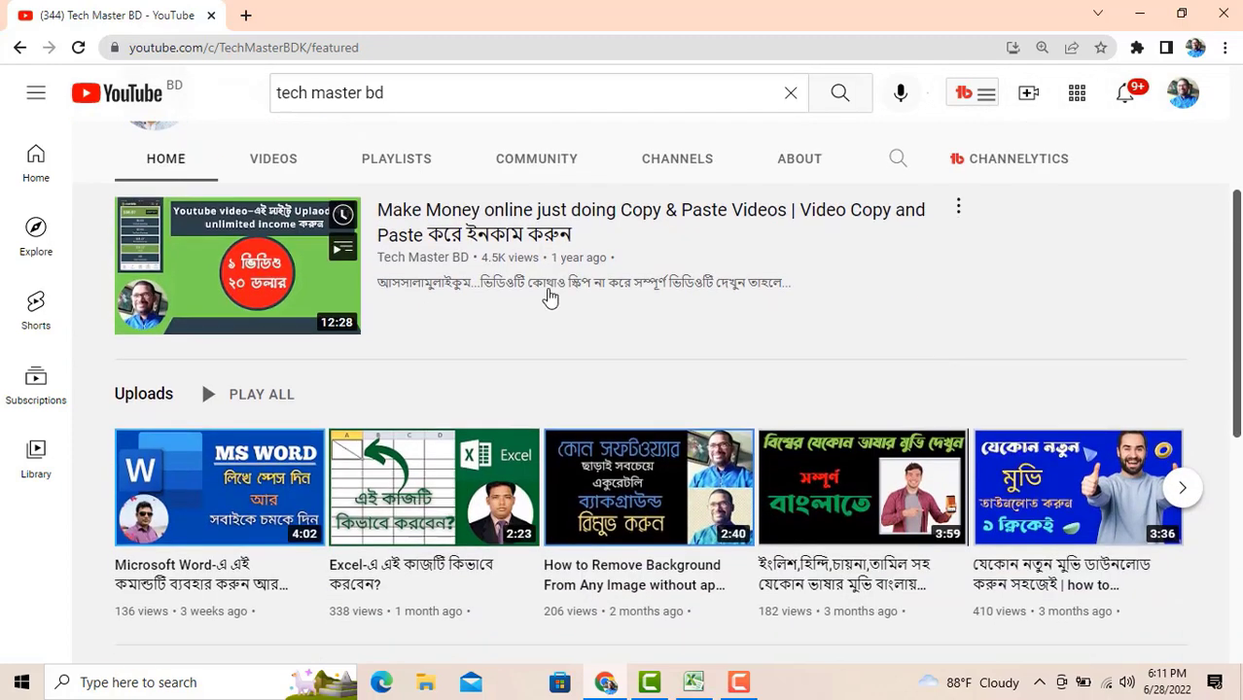
{"action": "scroll", "coordinate": [550, 296], "scroll_direction": "down", "scroll_amount": 3}
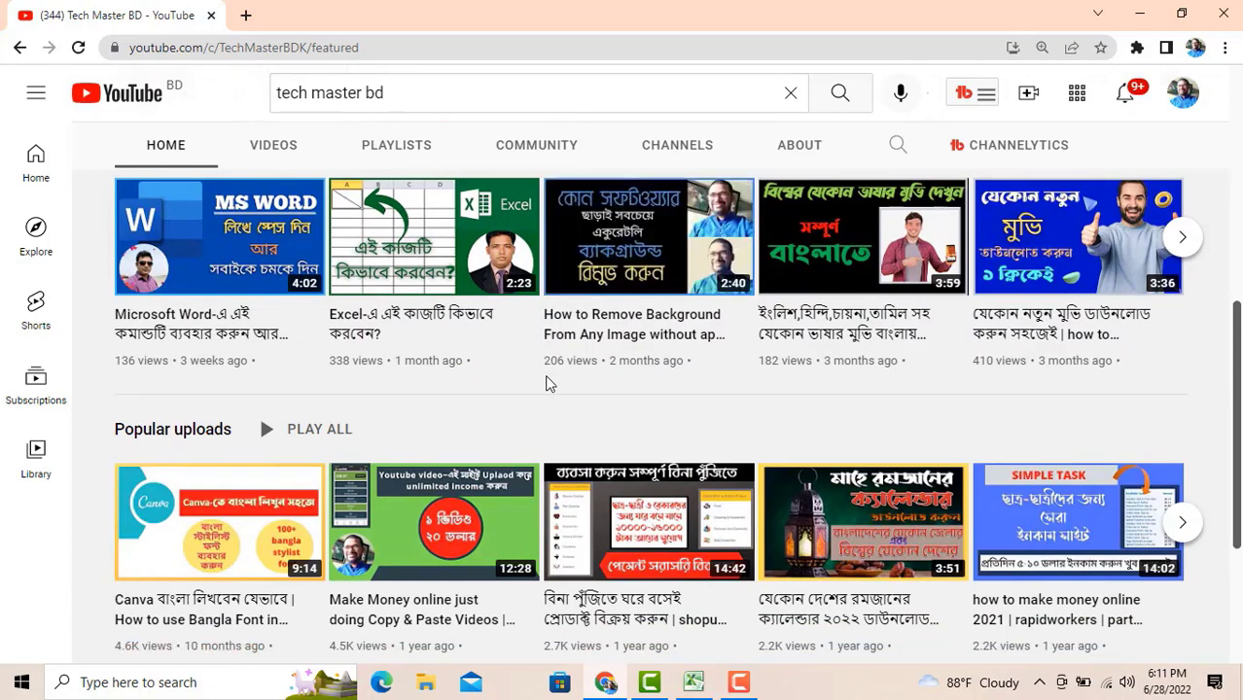
{"action": "scroll", "coordinate": [545, 384], "scroll_direction": "down", "scroll_amount": 3}
{"action": "scroll", "coordinate": [887, 396], "scroll_direction": "up", "scroll_amount": 5}
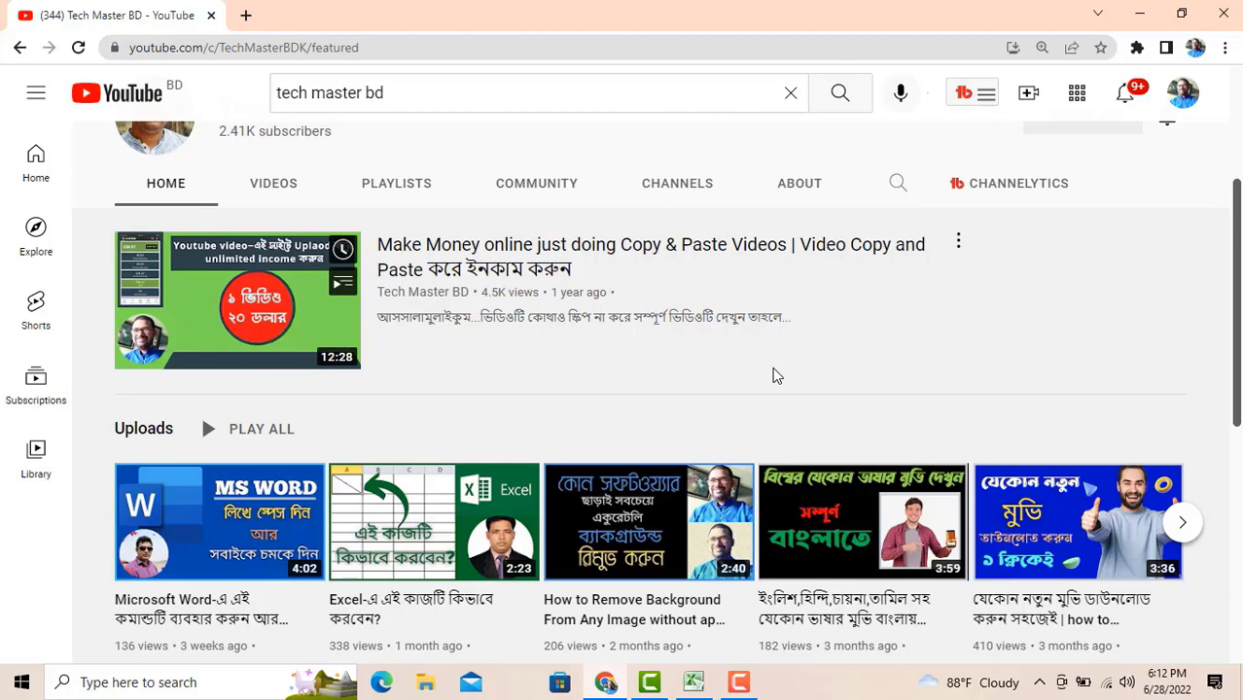
{"action": "scroll", "coordinate": [776, 375], "scroll_direction": "down", "scroll_amount": 1}
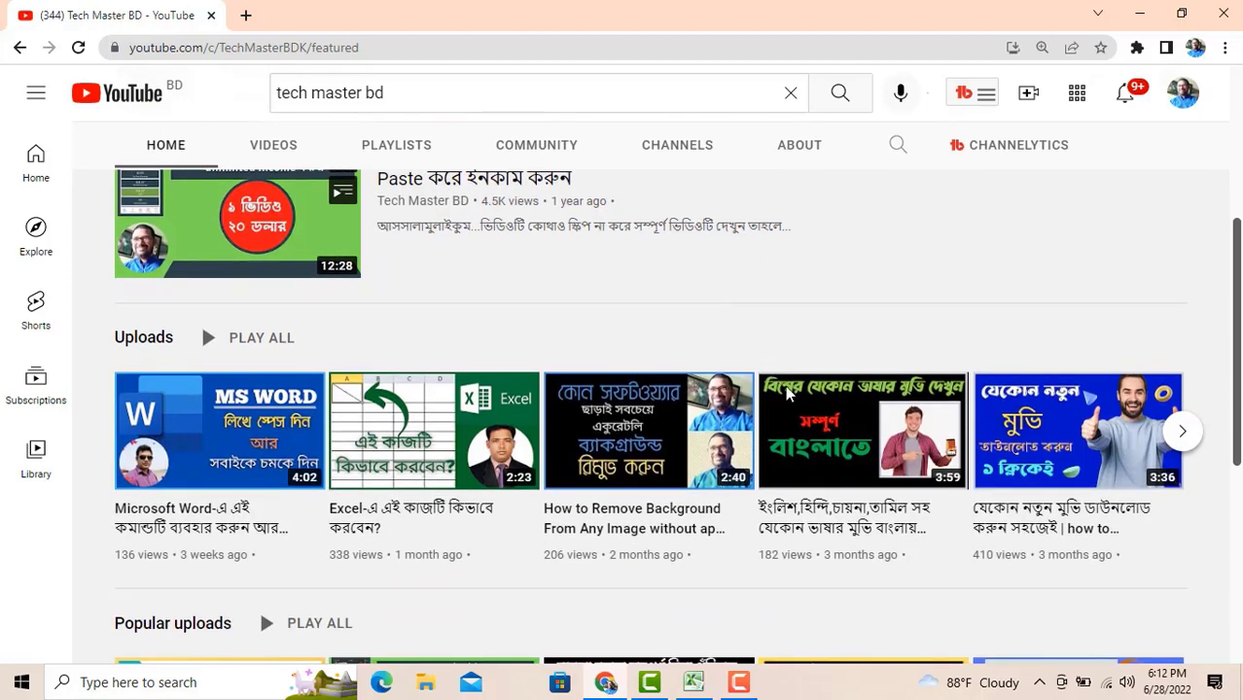
{"action": "scroll", "coordinate": [815, 454], "scroll_direction": "down", "scroll_amount": 4}
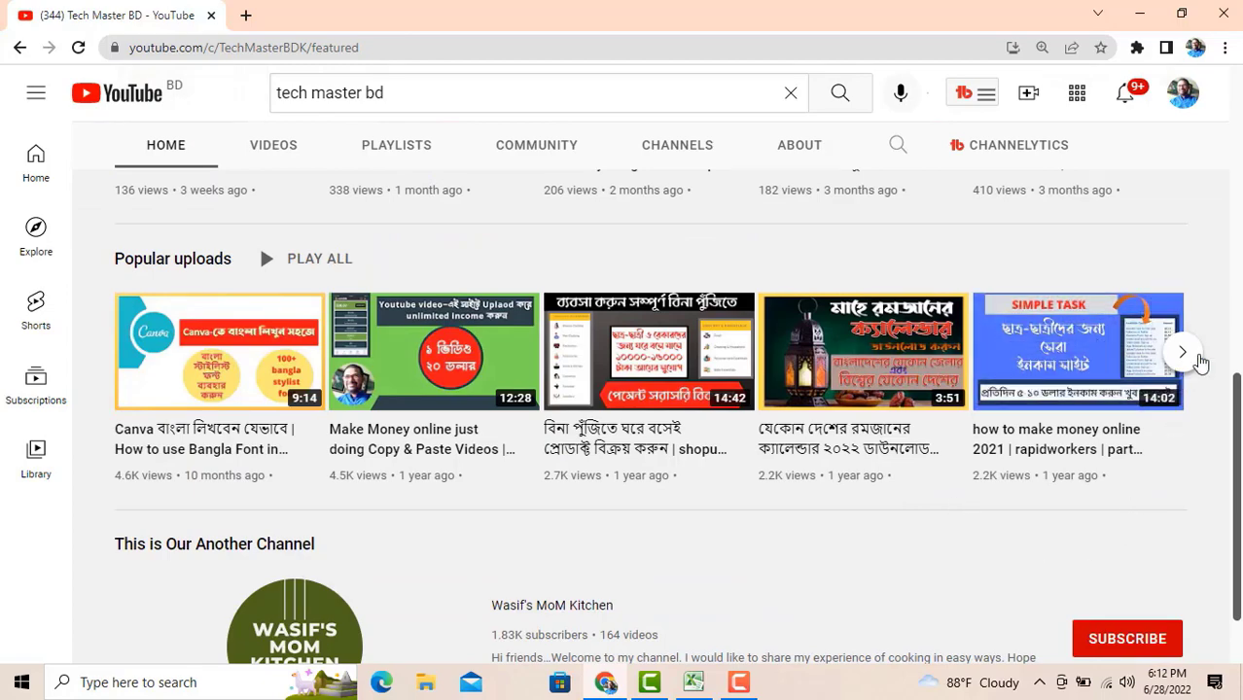
{"action": "left_click", "coordinate": [1182, 353]}
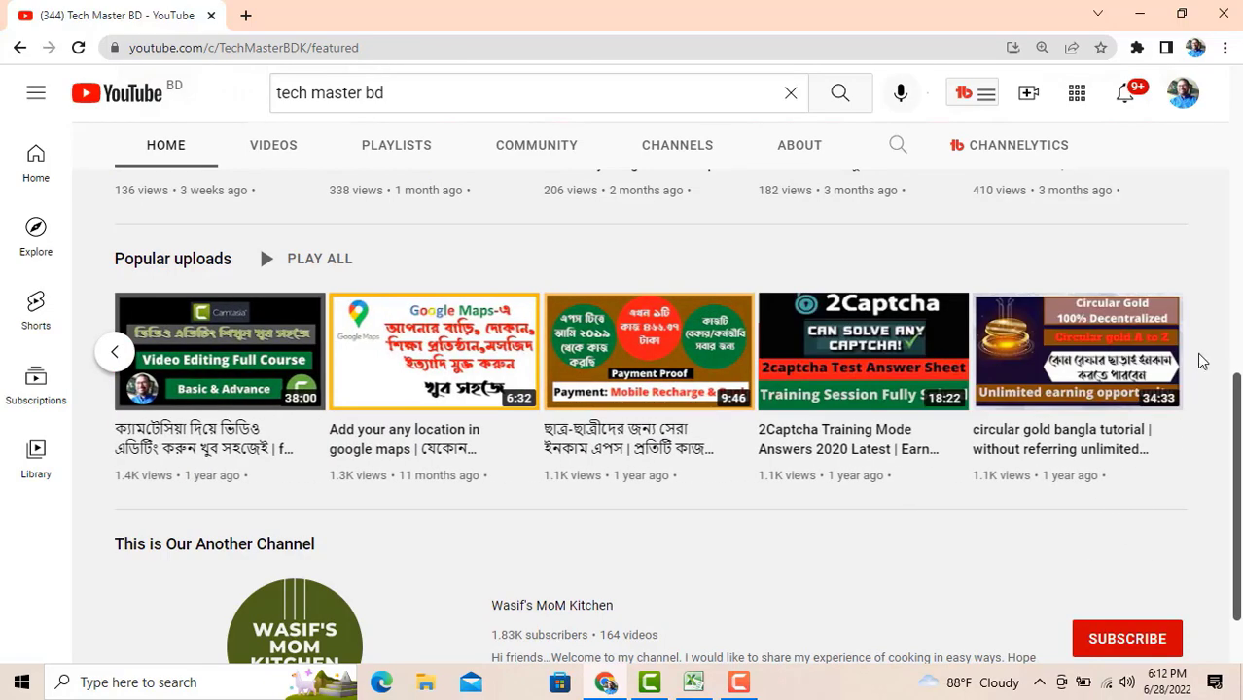
{"action": "scroll", "coordinate": [724, 331], "scroll_direction": "up", "scroll_amount": 4}
{"action": "scroll", "coordinate": [418, 360], "scroll_direction": "up", "scroll_amount": 4}
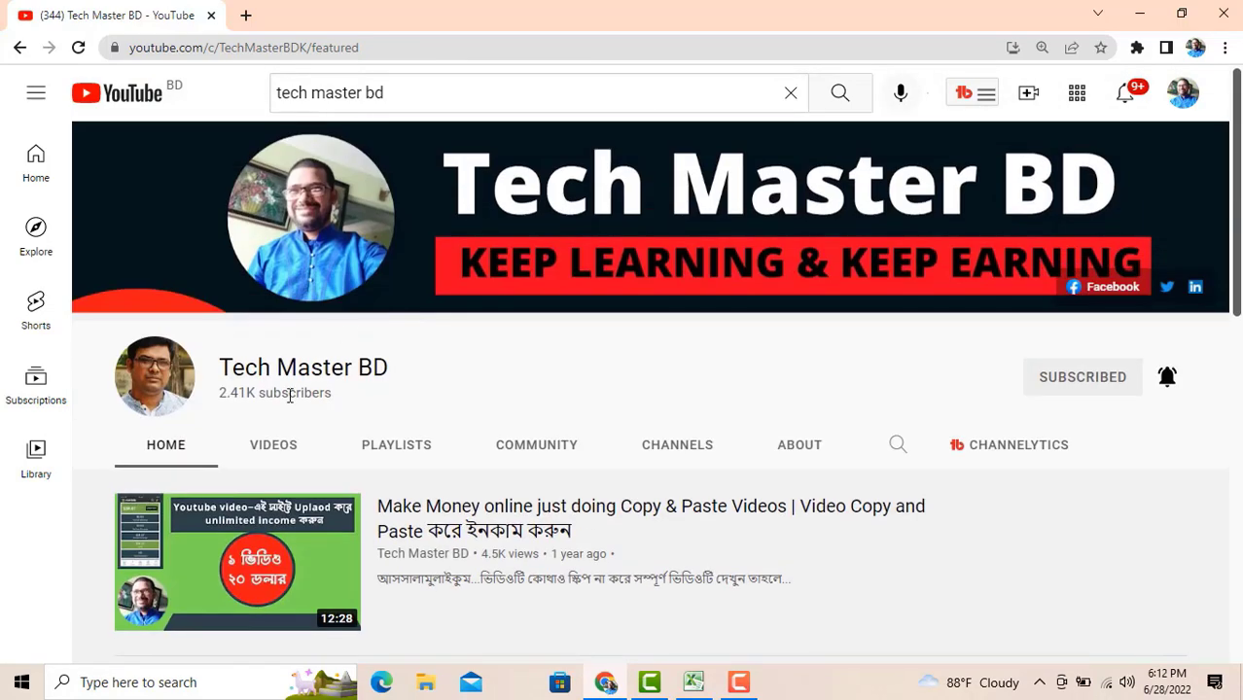
Browse the Tech Master BD channel's full list of videos down to the older uploads
{"action": "left_click", "coordinate": [273, 452]}
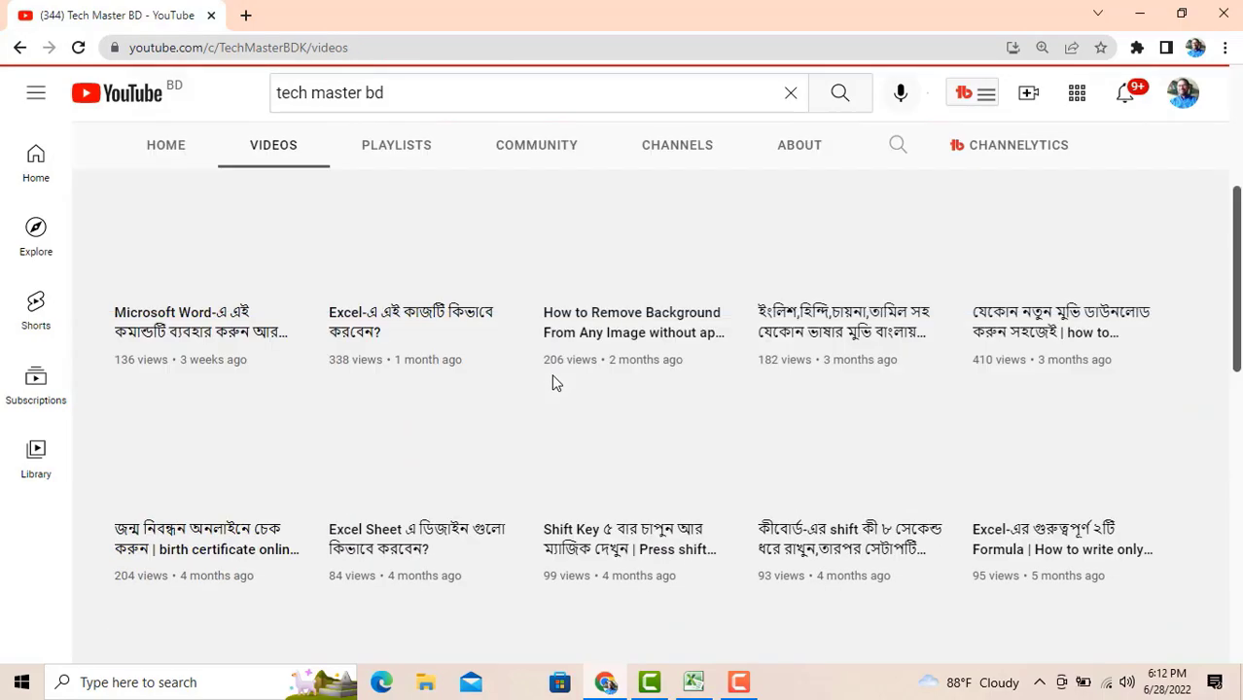
{"action": "scroll", "coordinate": [614, 386], "scroll_direction": "down", "scroll_amount": 9}
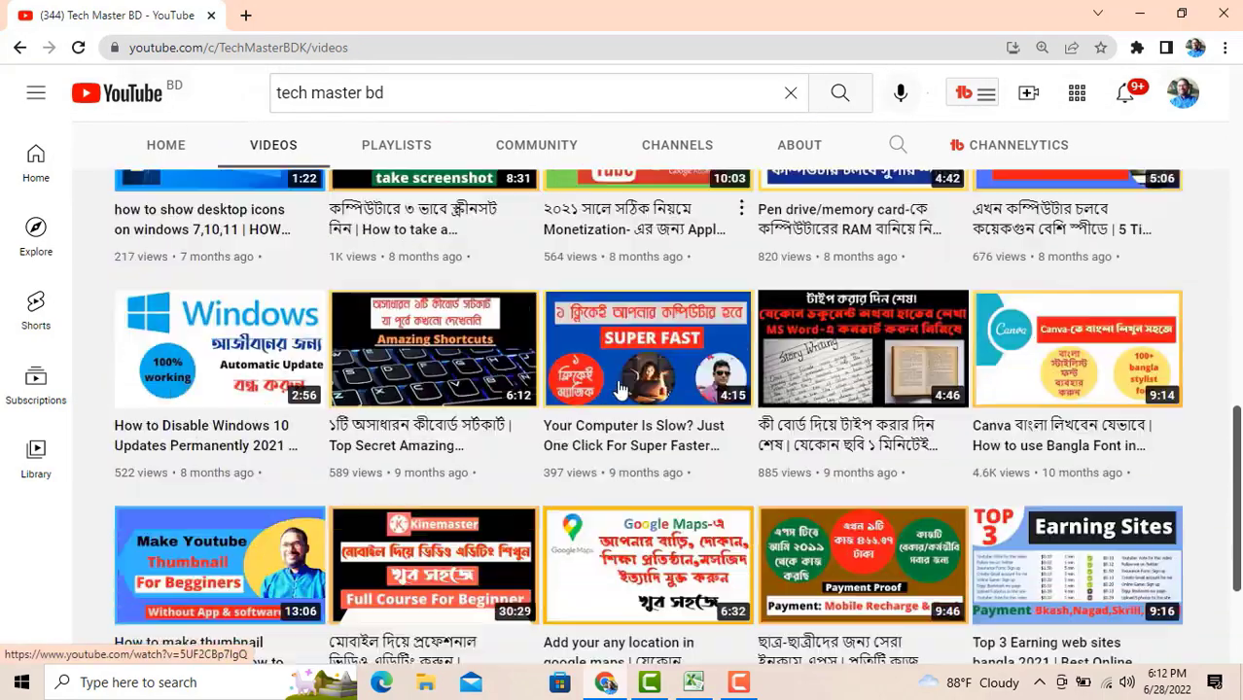
{"action": "scroll", "coordinate": [619, 389], "scroll_direction": "down", "scroll_amount": 2}
{"action": "mouse_move", "coordinate": [731, 434]}
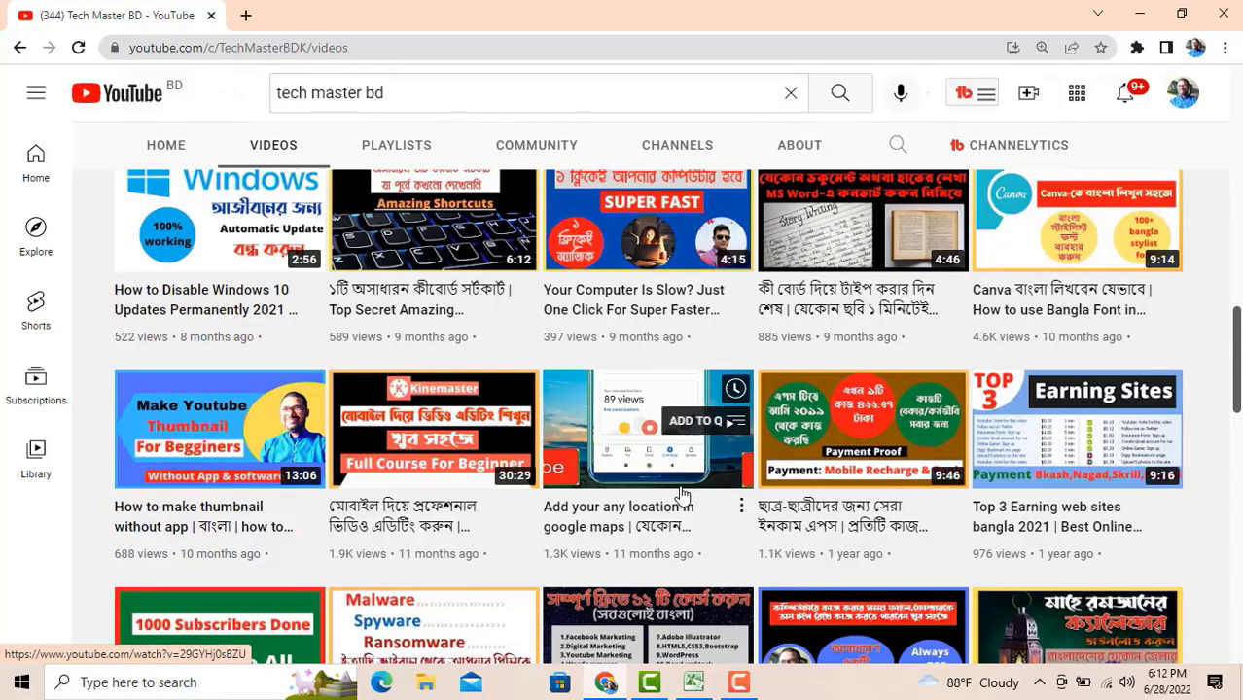
Switch to the Salary Sheet workbook in Excel and enter 1 in A1 and 2 in A2 of Sheet3
{"action": "left_click", "coordinate": [694, 683]}
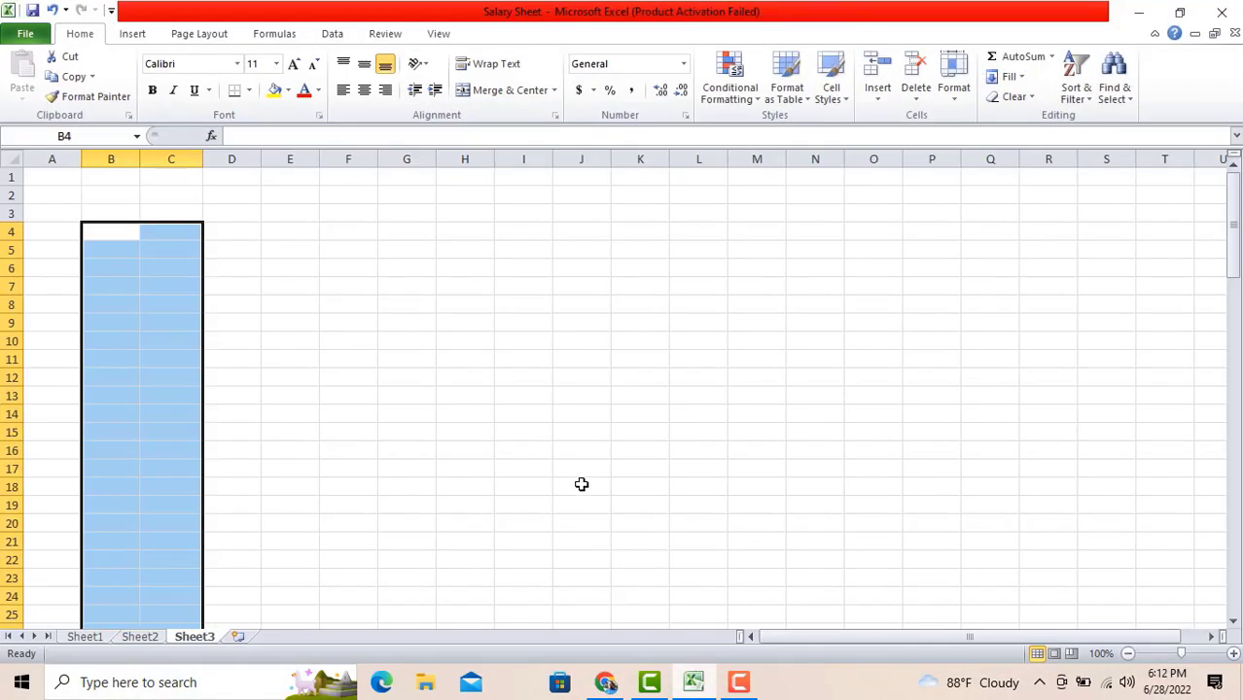
{"action": "left_click", "coordinate": [257, 256]}
{"action": "left_click", "coordinate": [178, 237]}
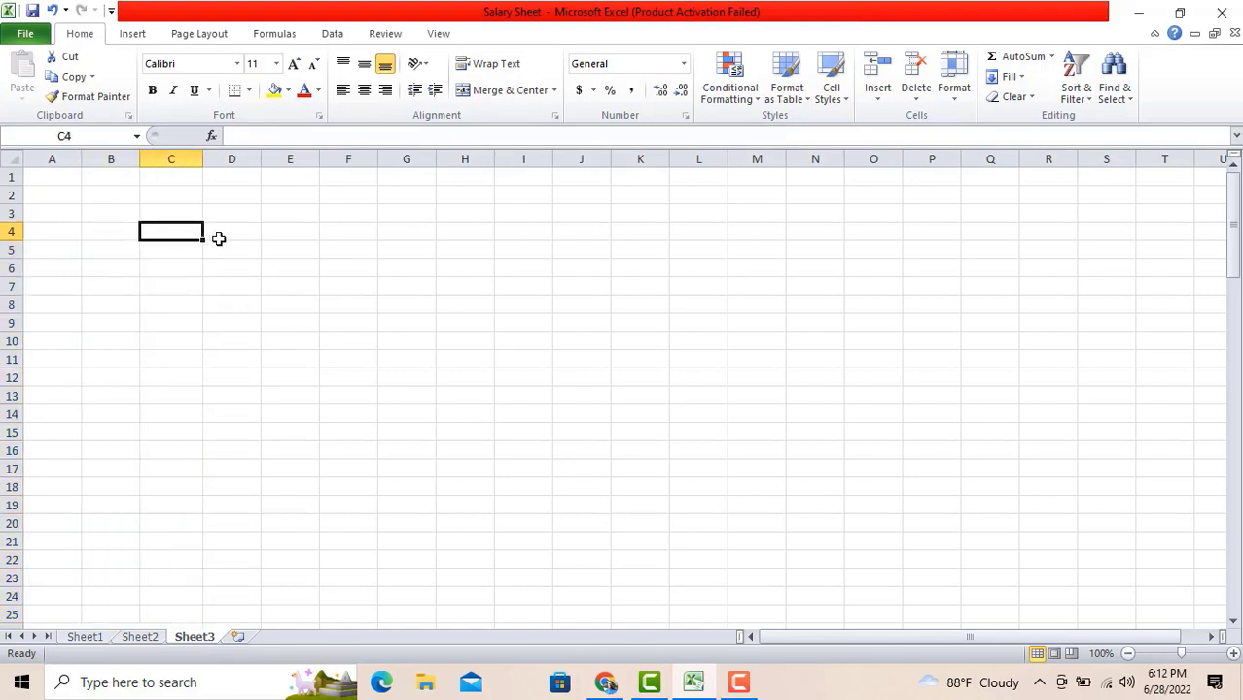
{"action": "left_click", "coordinate": [56, 176]}
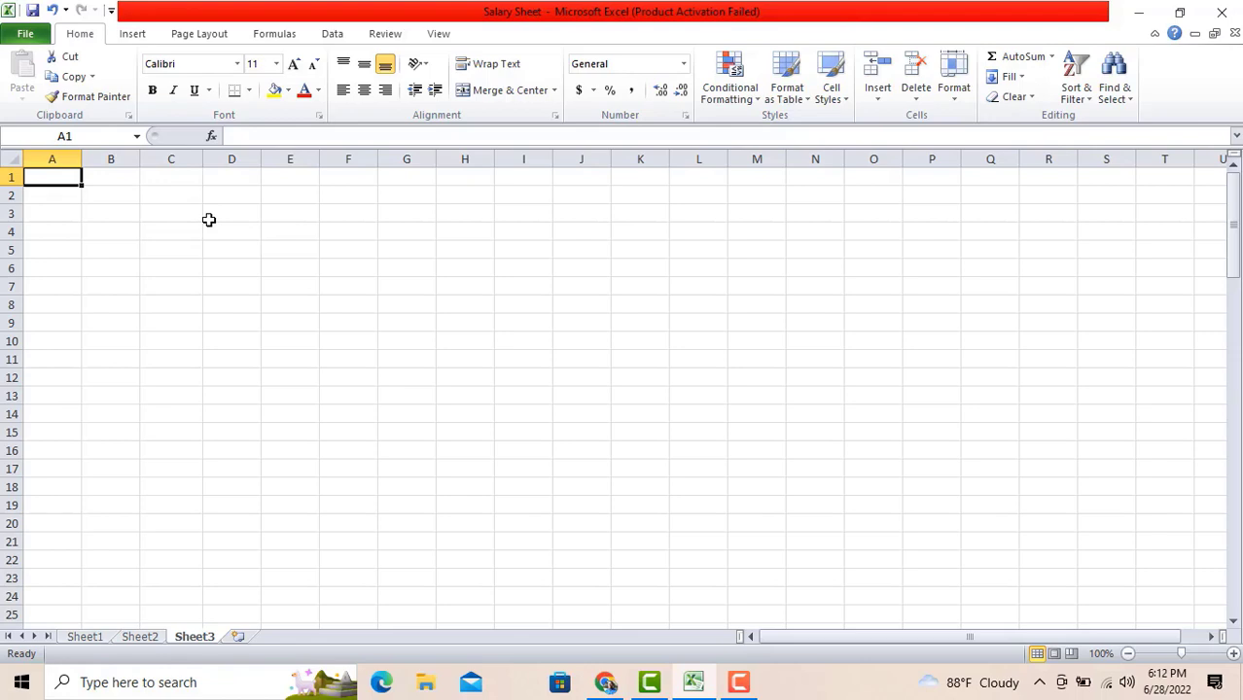
{"action": "type", "text": "1"}
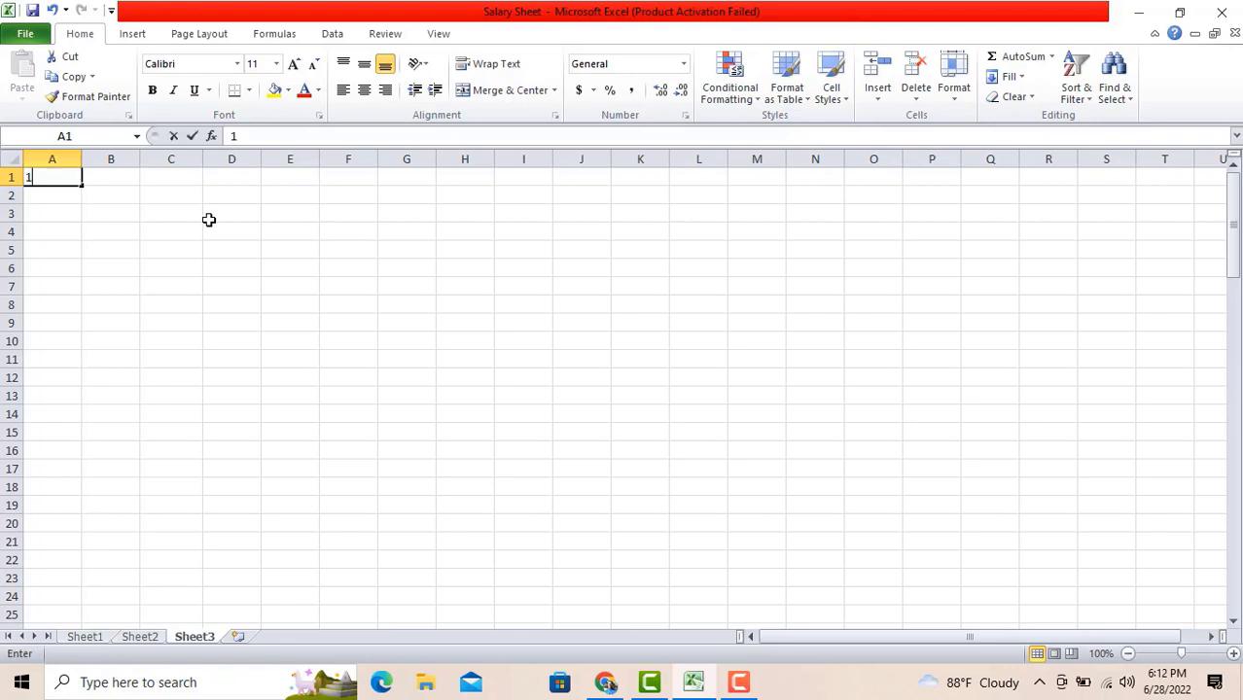
{"action": "left_click", "coordinate": [58, 204]}
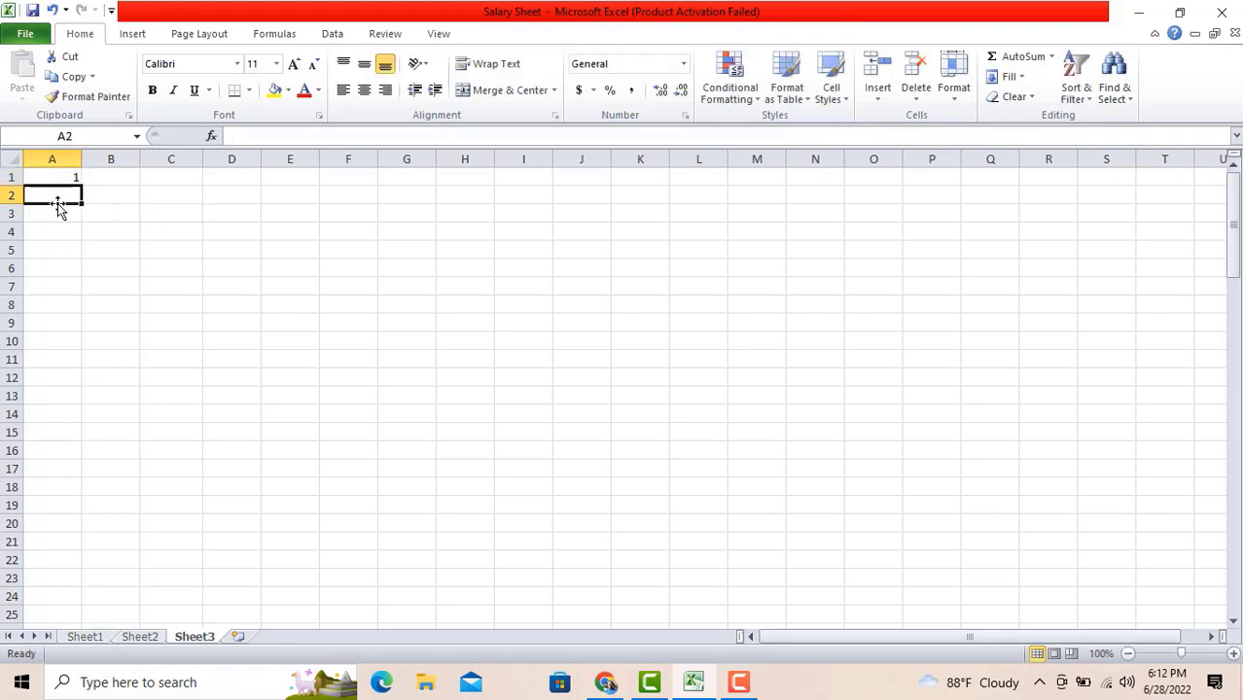
{"action": "type", "text": "2"}
{"action": "left_click", "coordinate": [53, 214]}
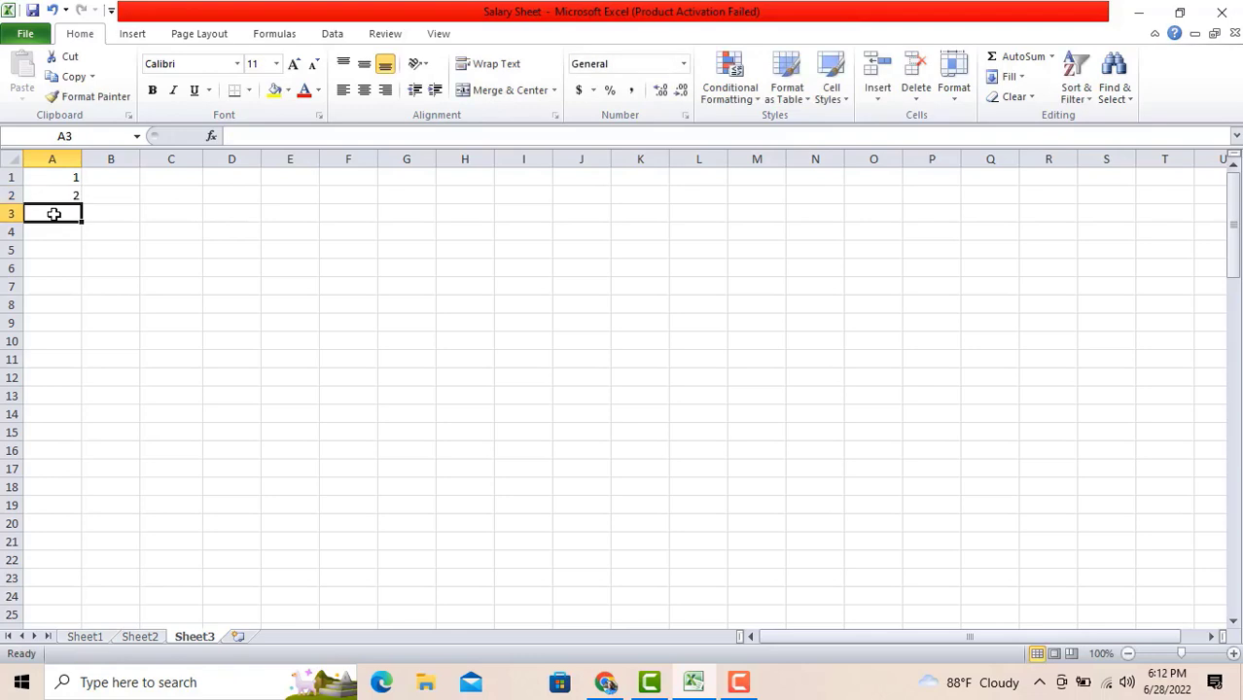
Extend the number series from A1:A2 down column A to 20 in cell A20
{"action": "left_click", "coordinate": [71, 179]}
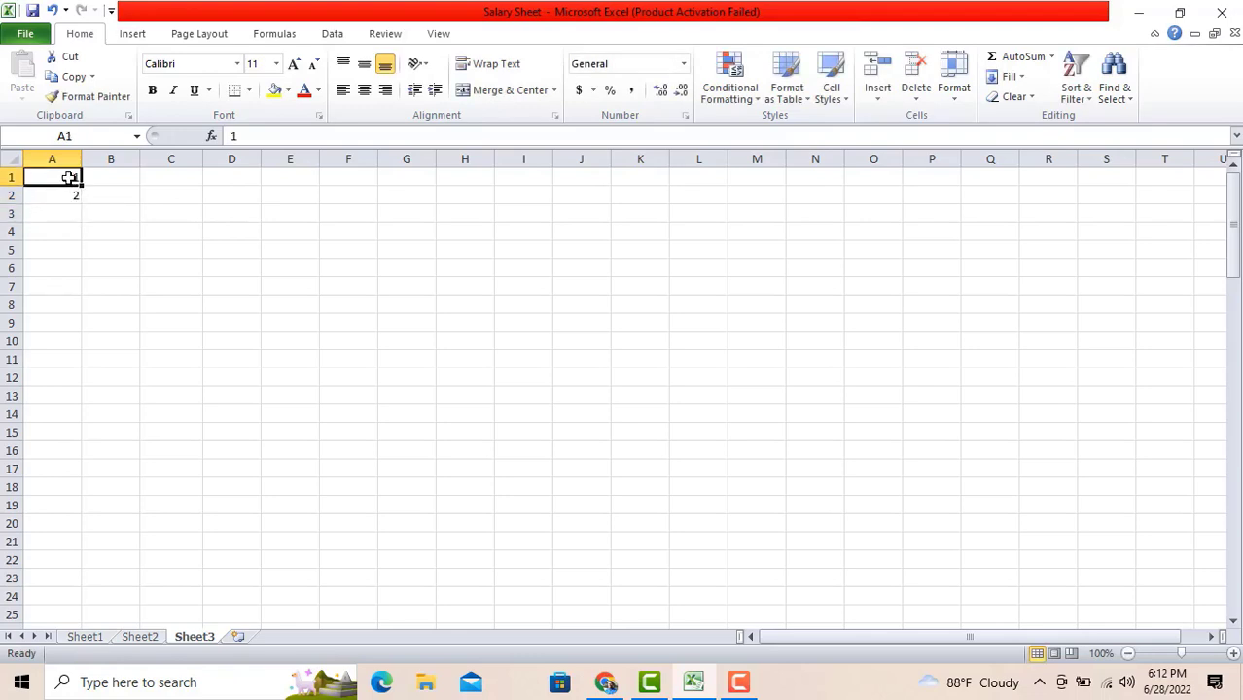
{"action": "left_click", "coordinate": [113, 177]}
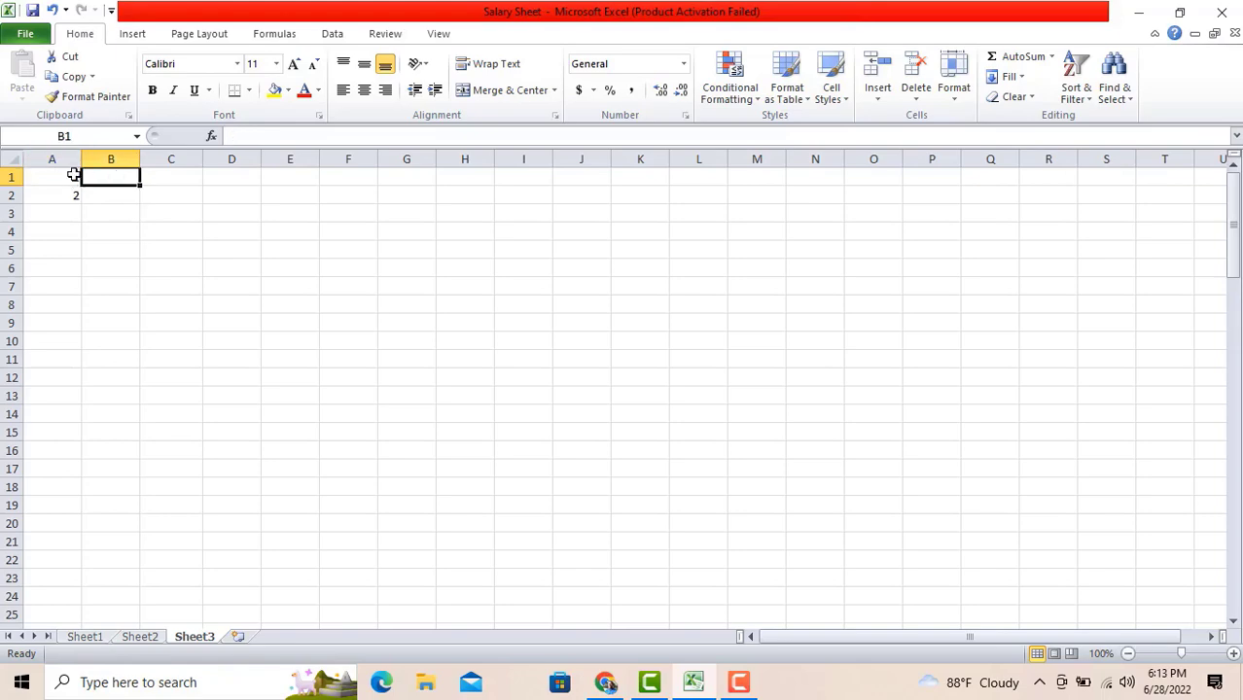
{"action": "left_click", "coordinate": [60, 175]}
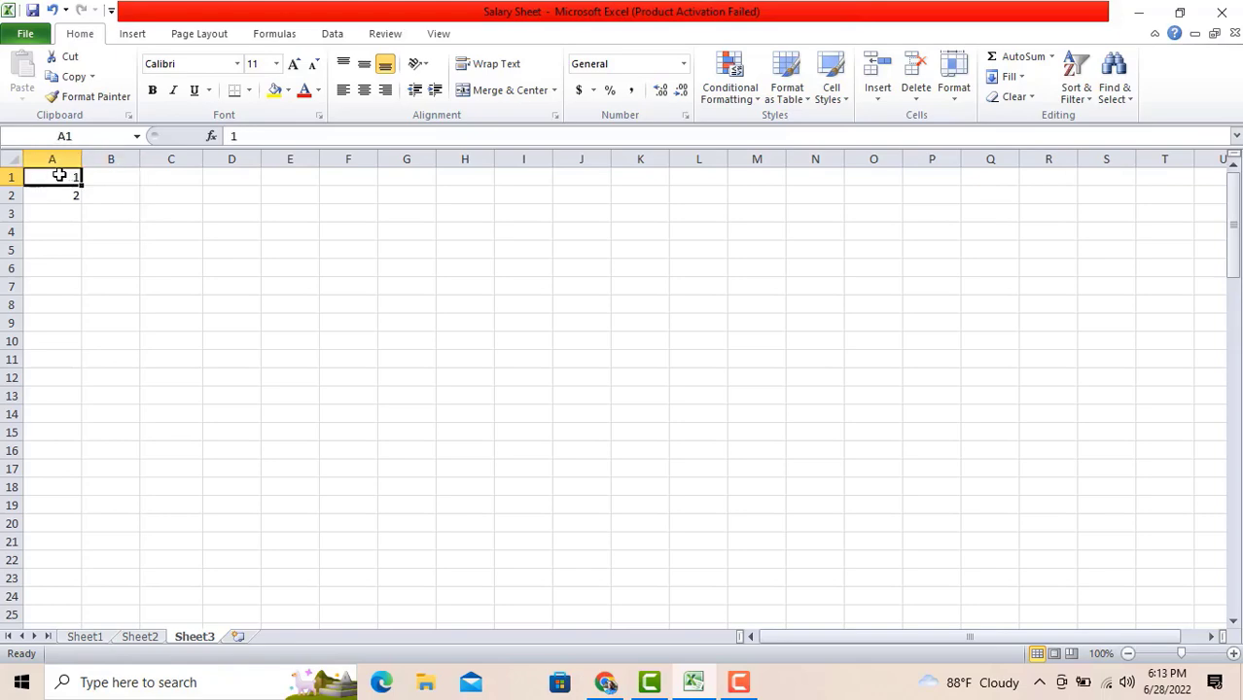
{"action": "left_click_drag", "start_coordinate": [59, 175], "coordinate": [60, 197]}
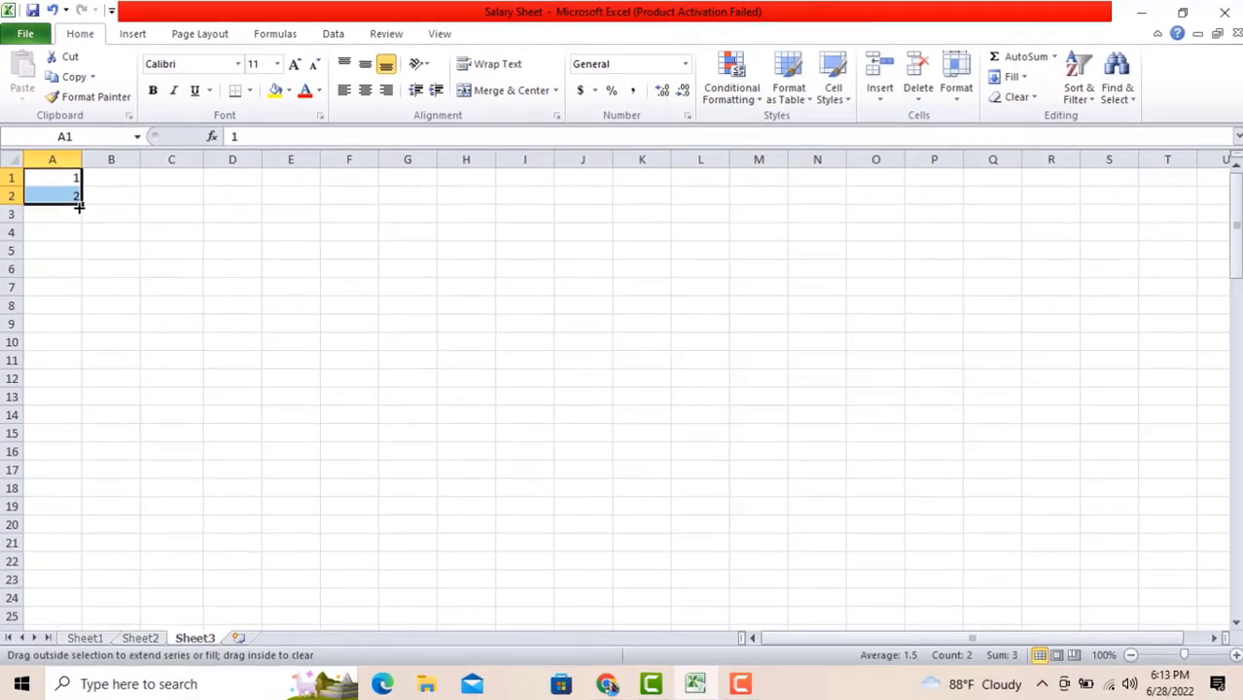
{"action": "left_click_drag", "start_coordinate": [79, 206], "coordinate": [87, 528]}
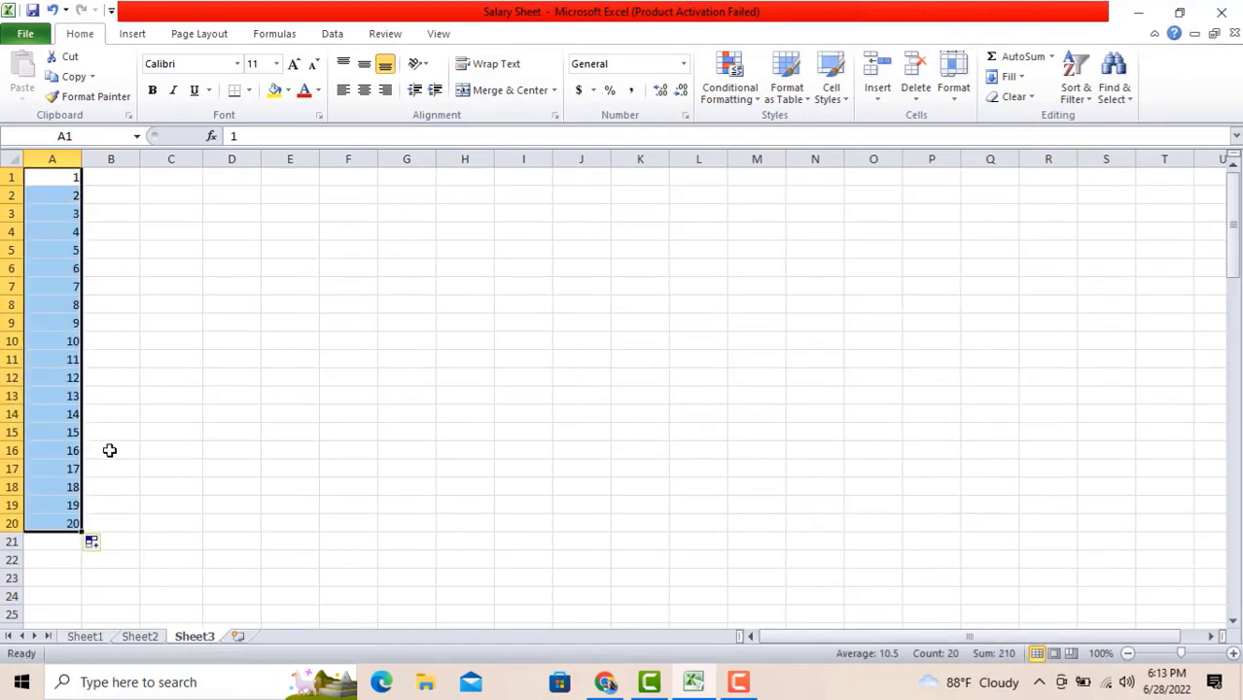
Enter 1 in B1, fill it down to B20 and set the Auto Fill option to Fill Series
{"action": "left_click", "coordinate": [115, 179]}
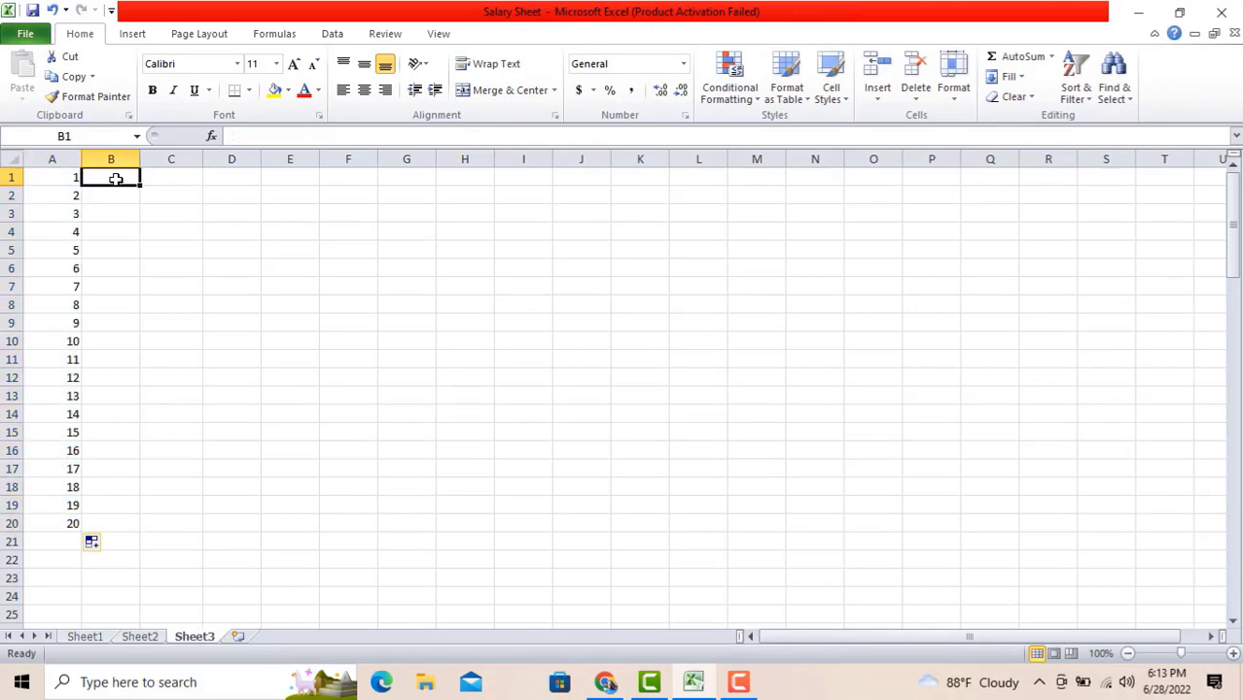
{"action": "type", "text": "1"}
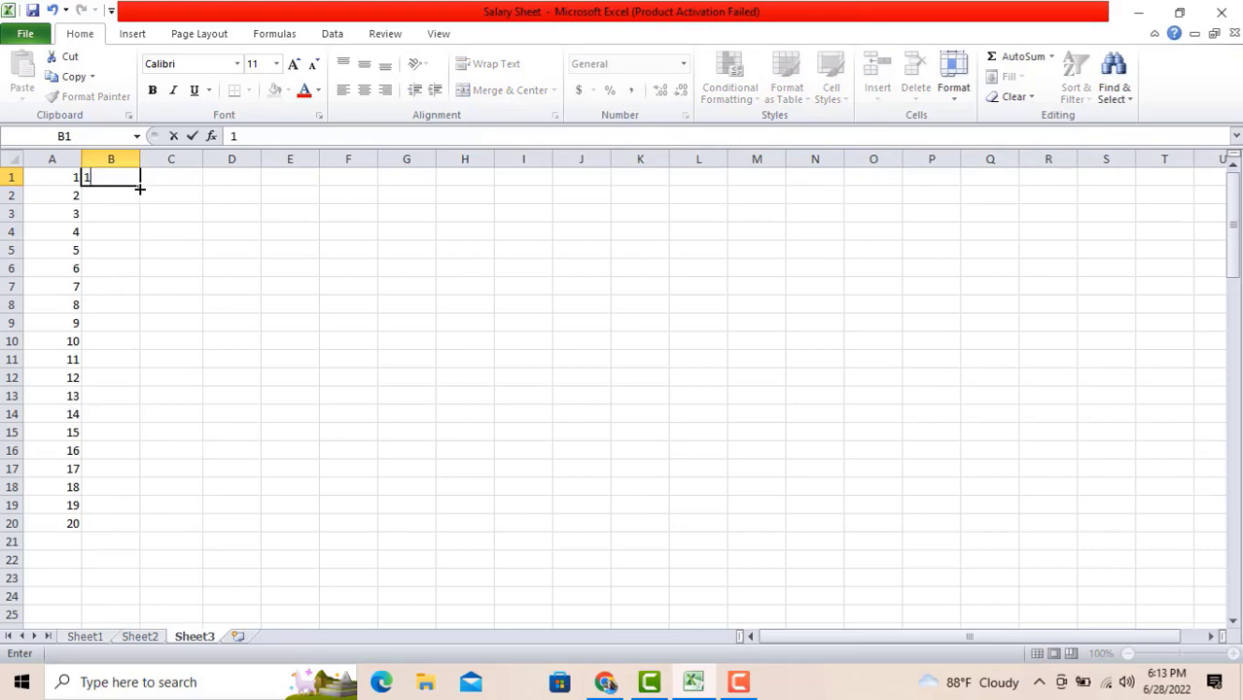
{"action": "left_click_drag", "start_coordinate": [140, 184], "coordinate": [140, 530]}
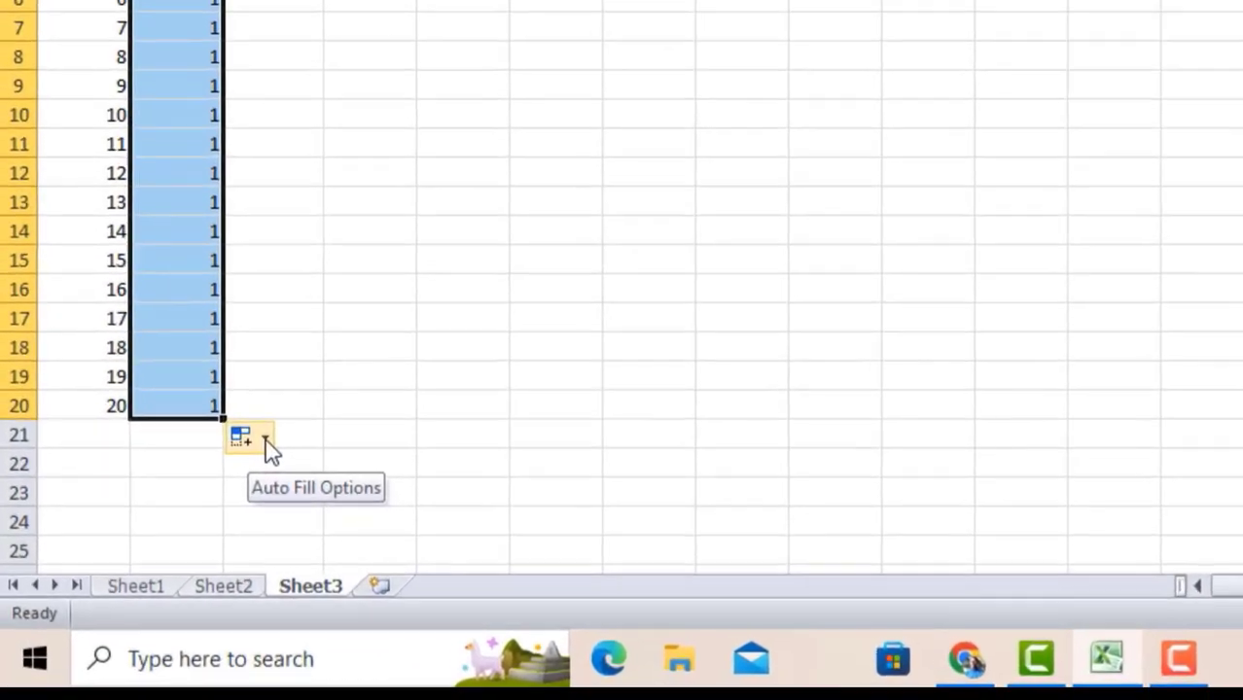
{"action": "left_click", "coordinate": [167, 548]}
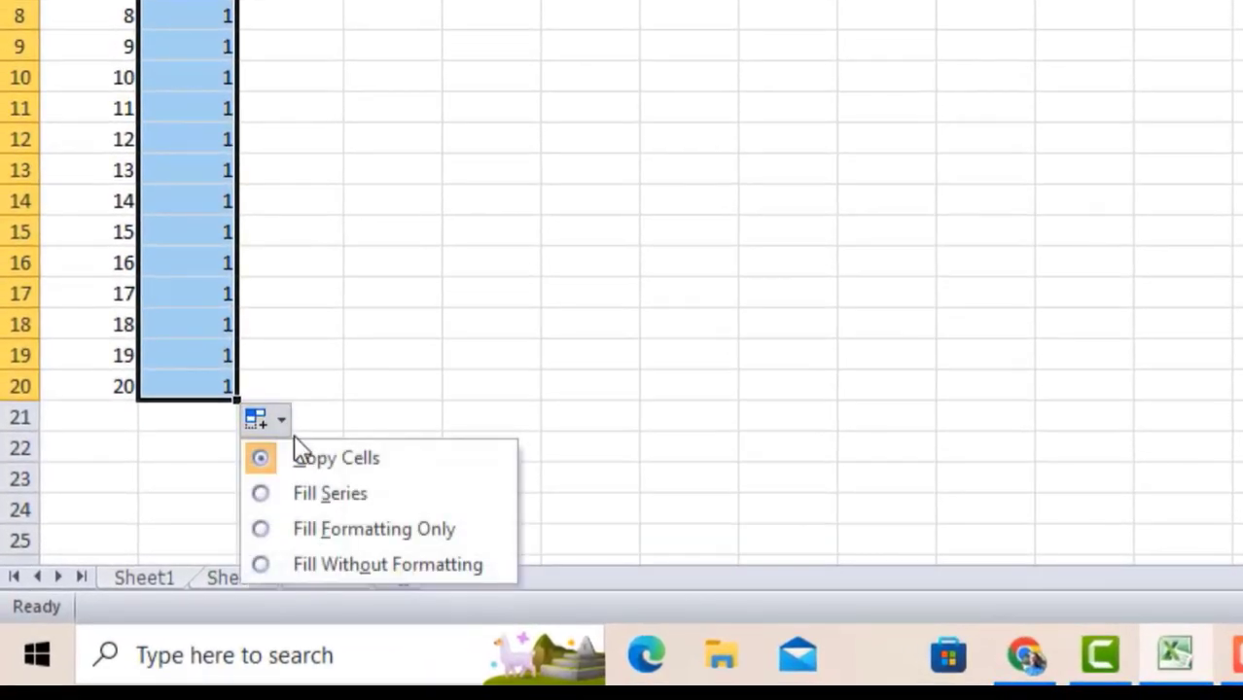
{"action": "left_click", "coordinate": [276, 496]}
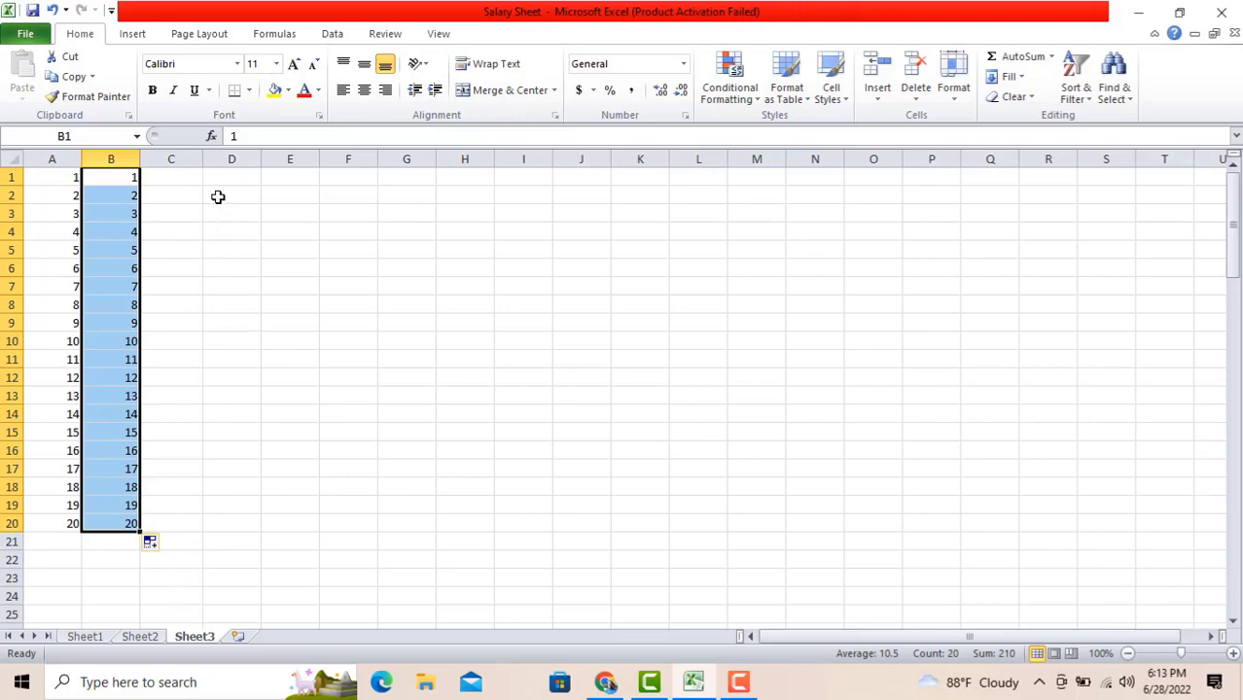
Enter 1 in cell C1 as the start value of a third number series
{"action": "left_click", "coordinate": [173, 177]}
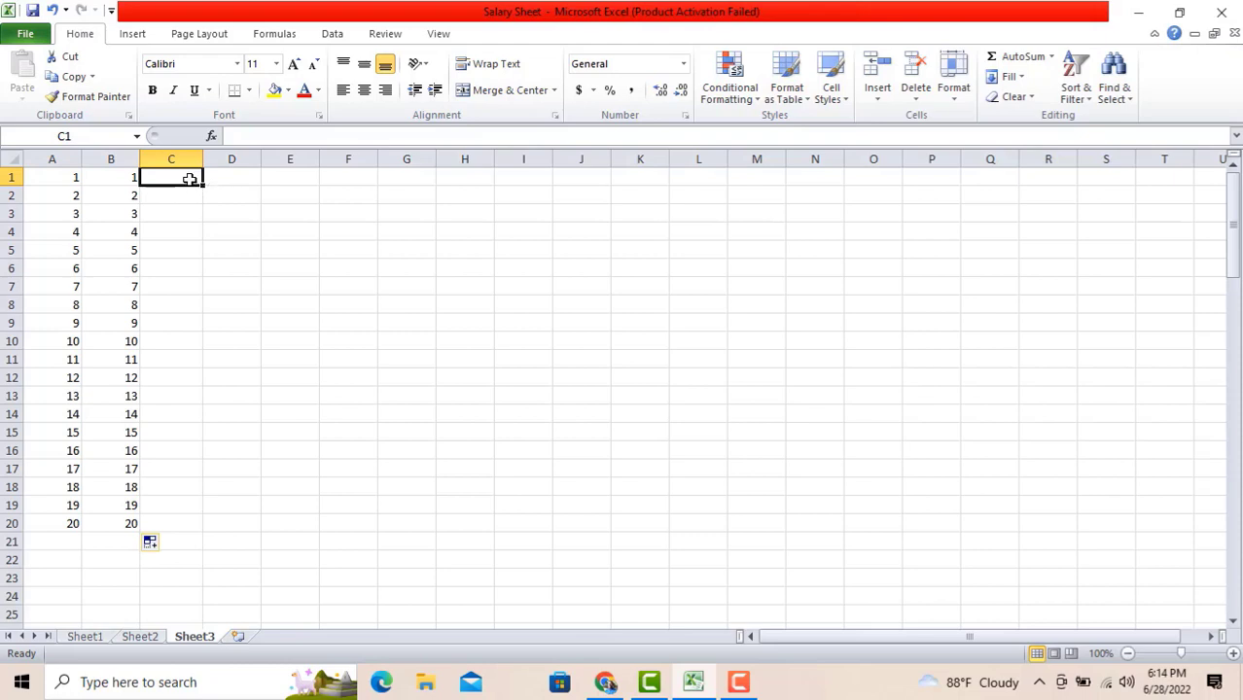
{"action": "type", "text": "1"}
{"action": "left_click", "coordinate": [267, 197]}
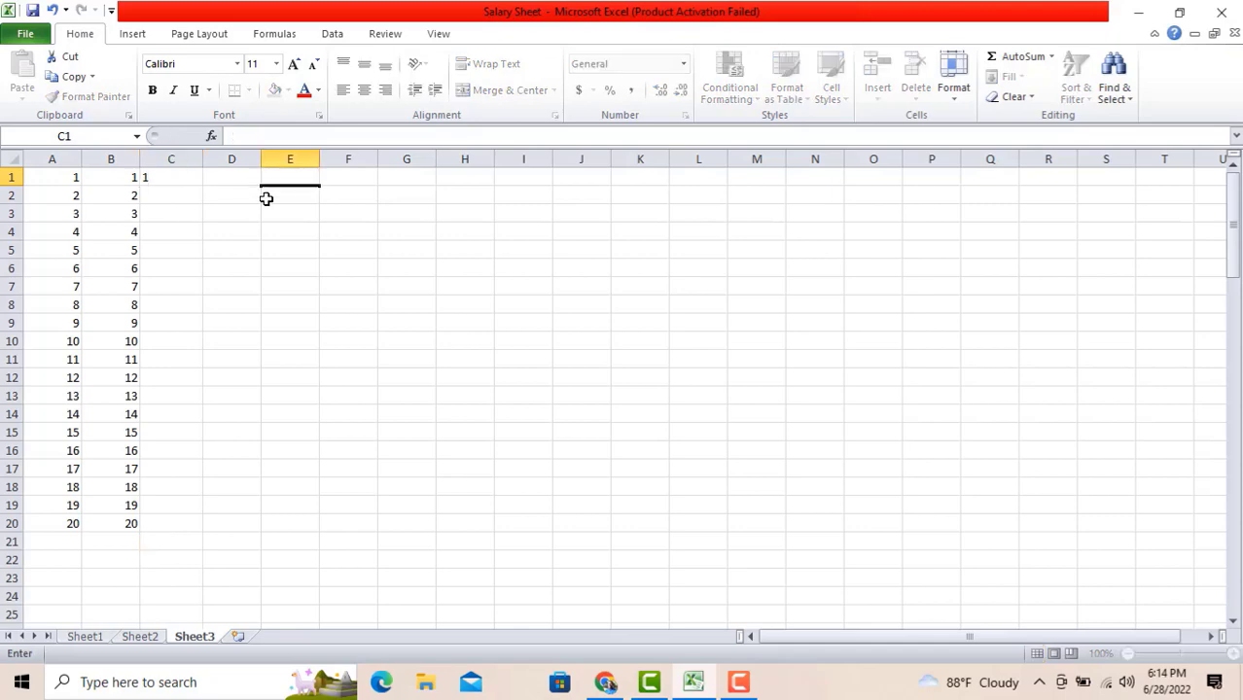
Fill a linear series down column C from C1 with step value 1 and stop value 100
{"action": "left_click", "coordinate": [176, 175]}
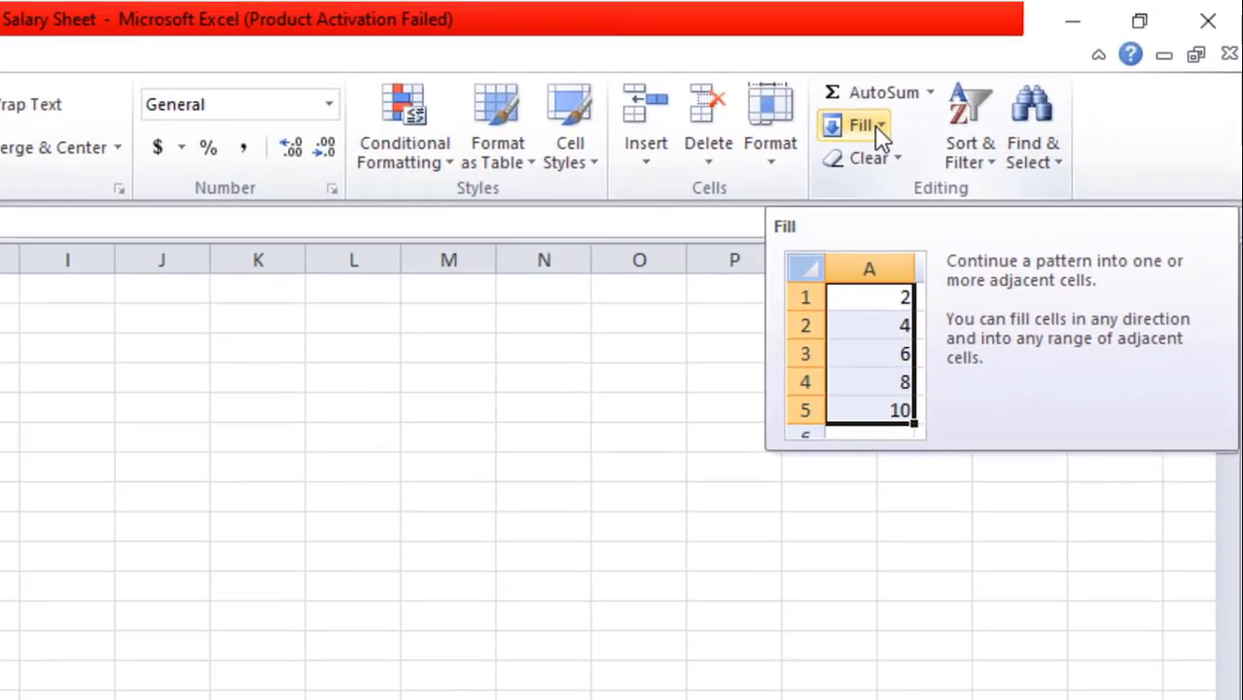
{"action": "left_click", "coordinate": [873, 134]}
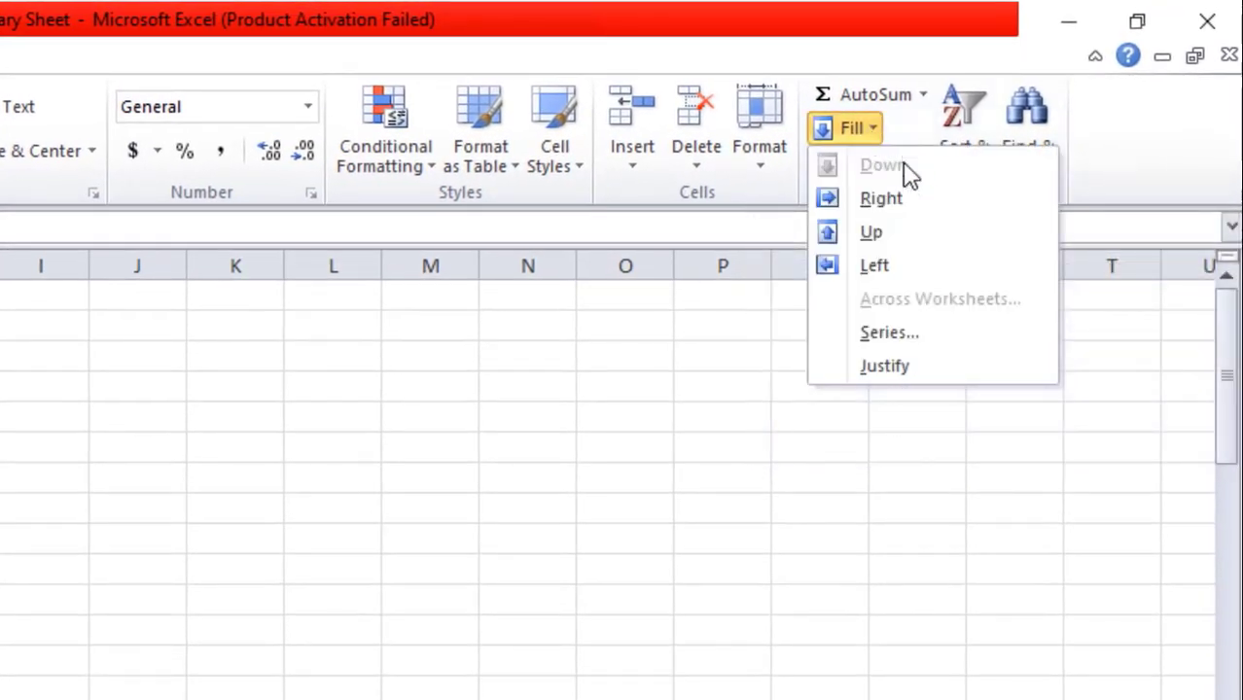
{"action": "left_click", "coordinate": [900, 335]}
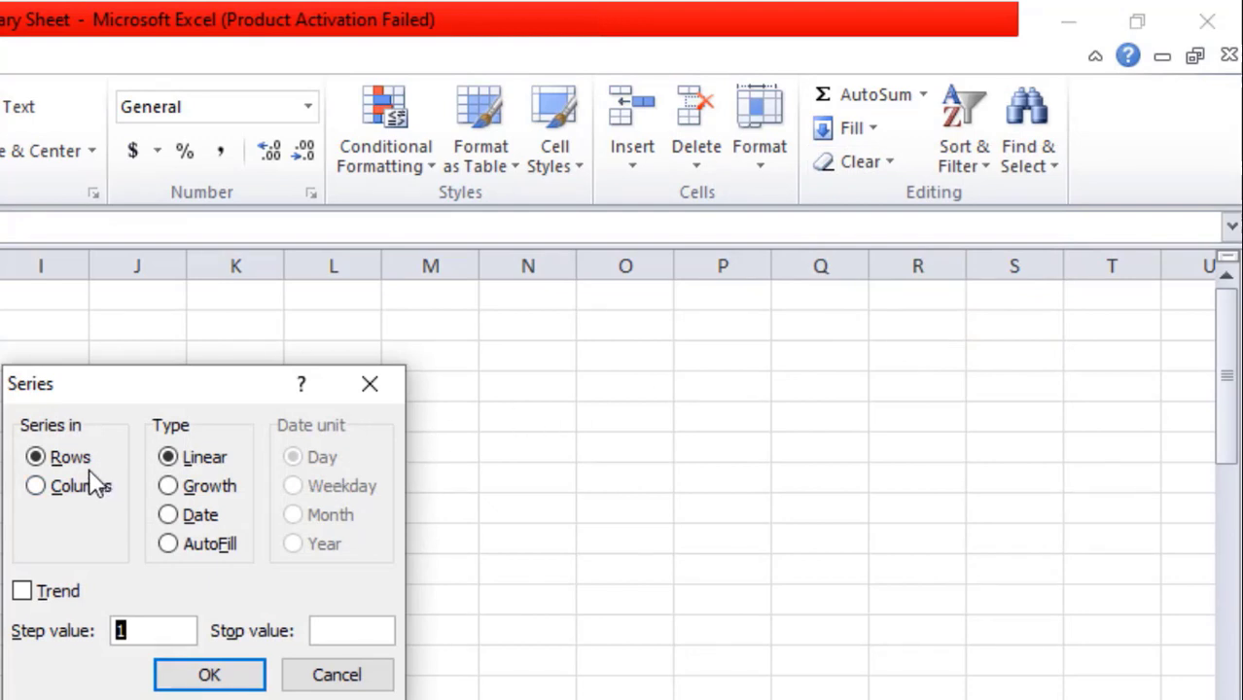
{"action": "left_click", "coordinate": [37, 486]}
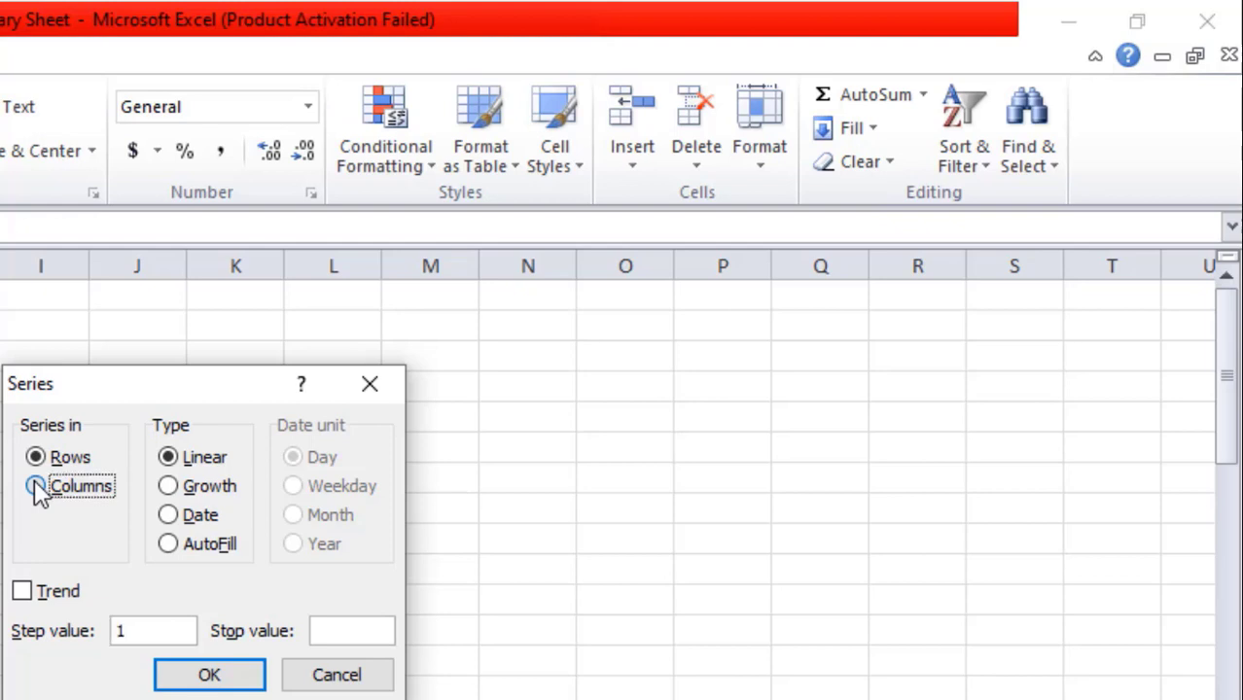
{"action": "left_click", "coordinate": [360, 630]}
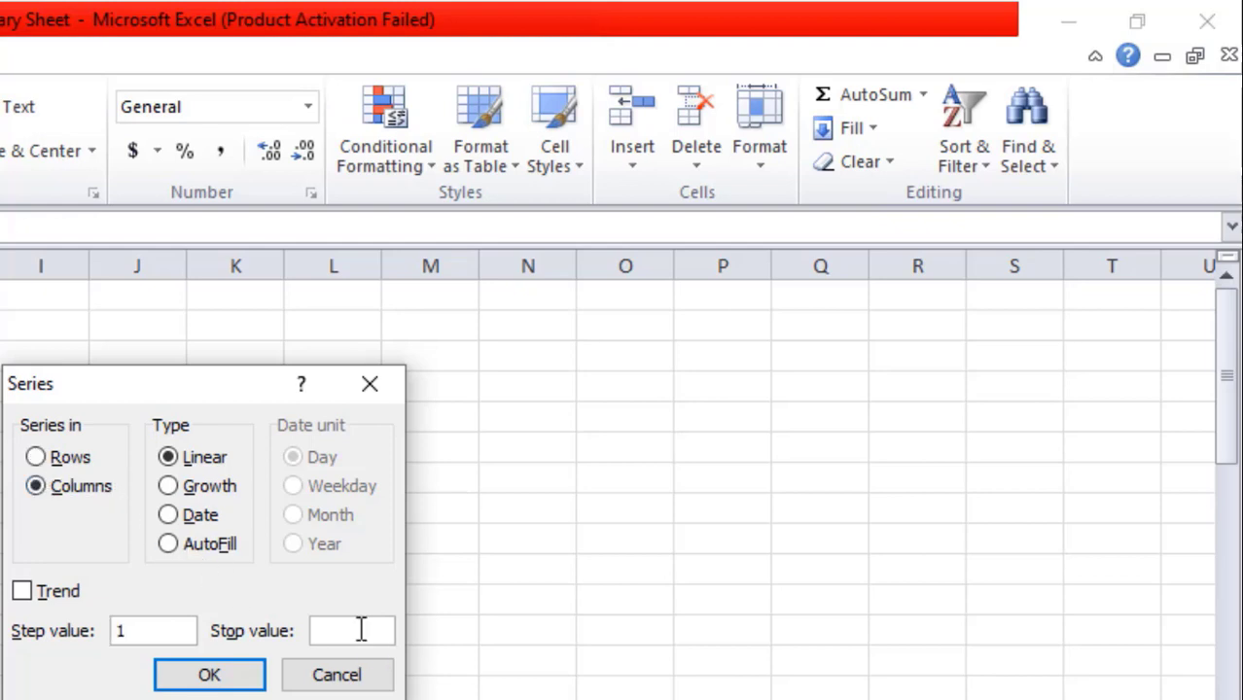
{"action": "type", "text": "100"}
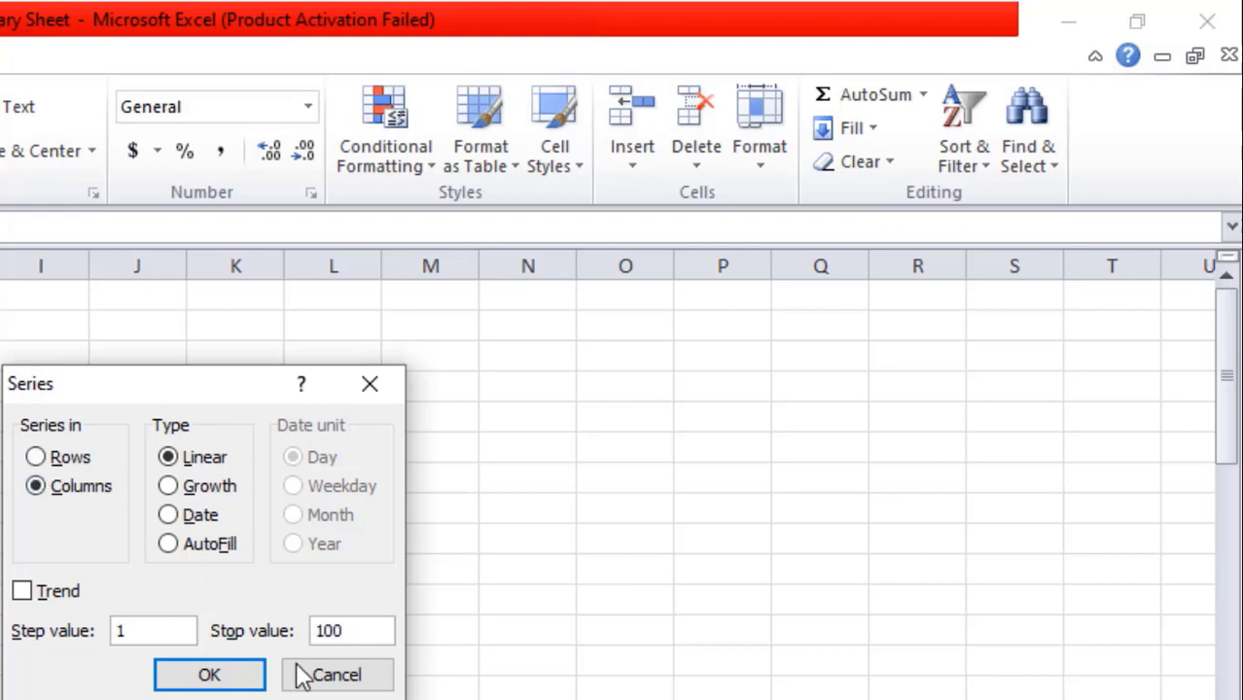
{"action": "left_click", "coordinate": [199, 675]}
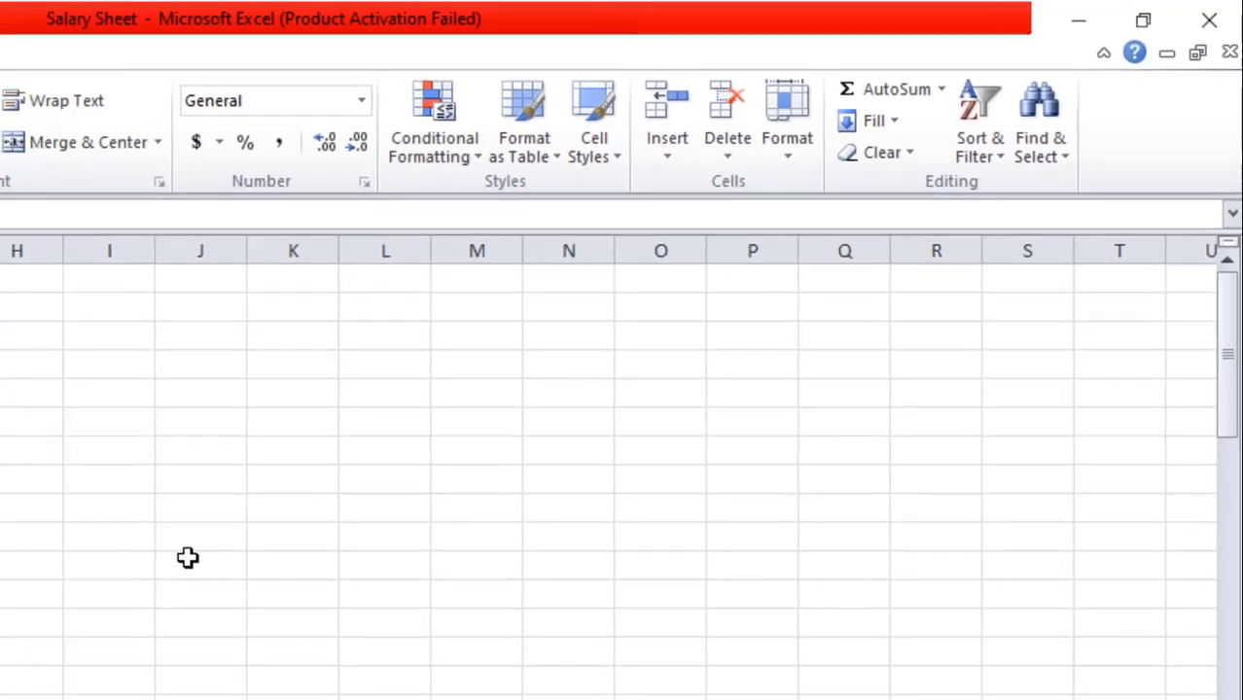
{"action": "scroll", "coordinate": [187, 557], "scroll_direction": "down", "scroll_amount": 20}
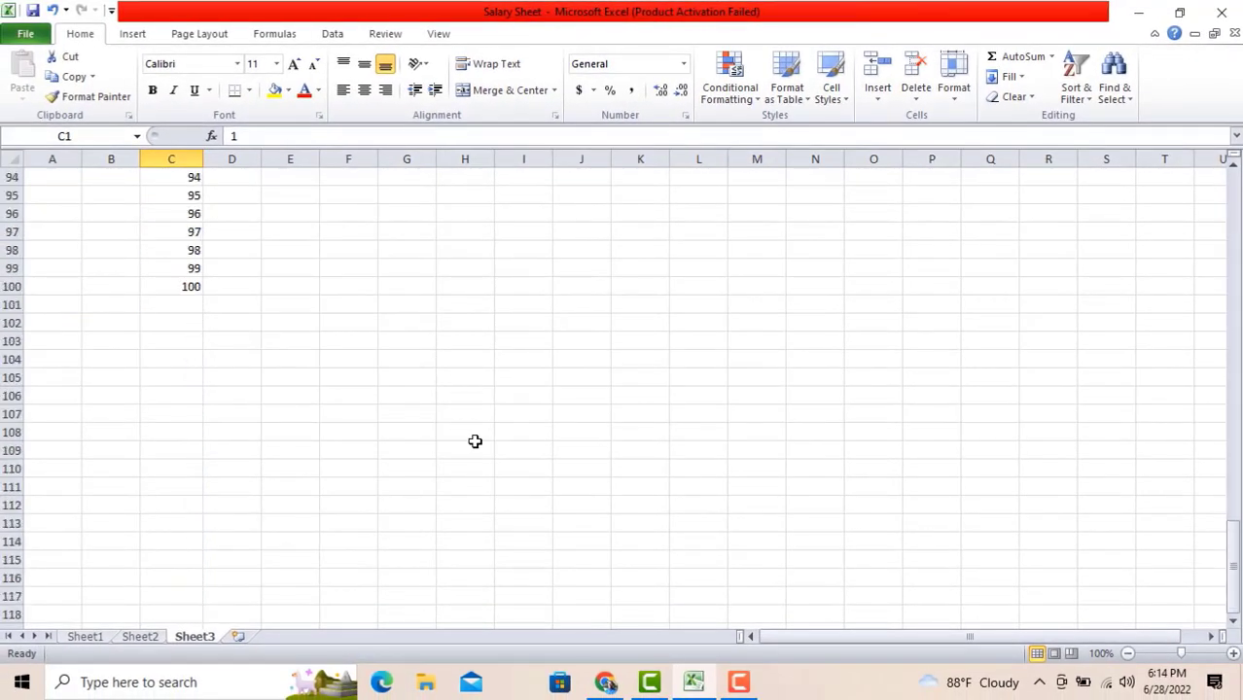
{"action": "scroll", "coordinate": [475, 441], "scroll_direction": "up", "scroll_amount": 20}
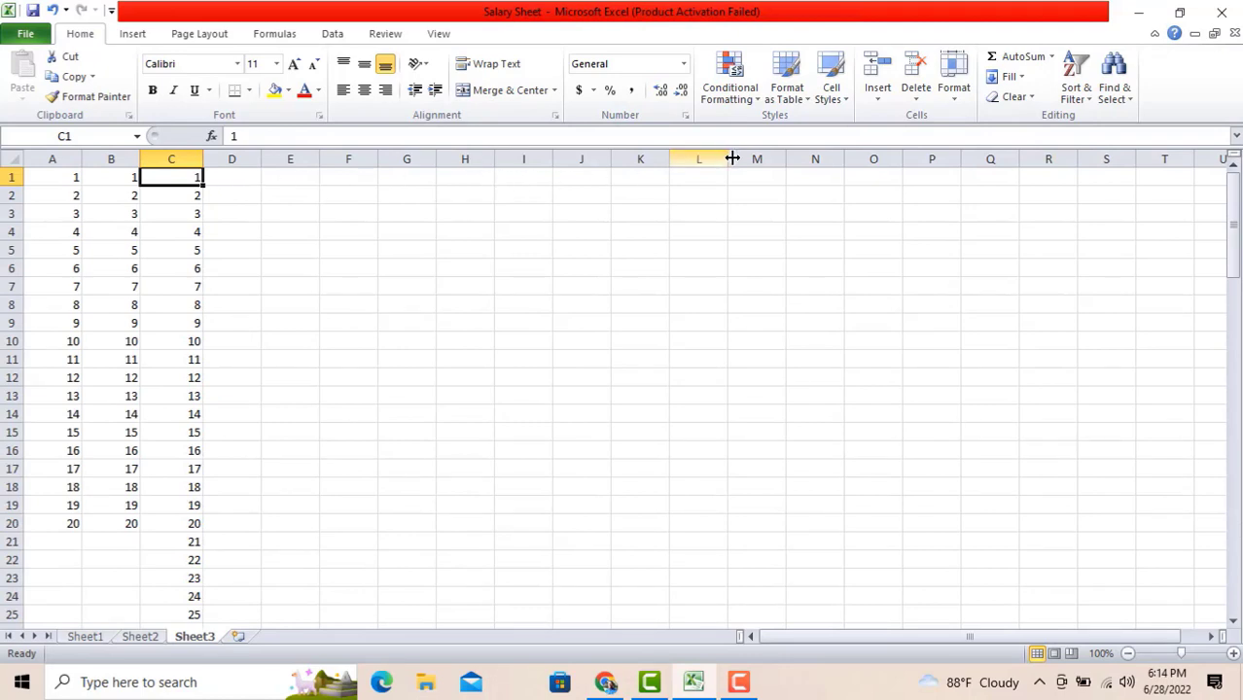
Try filling a linear series in rows from C1 with stop value 100, and undo that fill
{"action": "left_click", "coordinate": [1018, 82]}
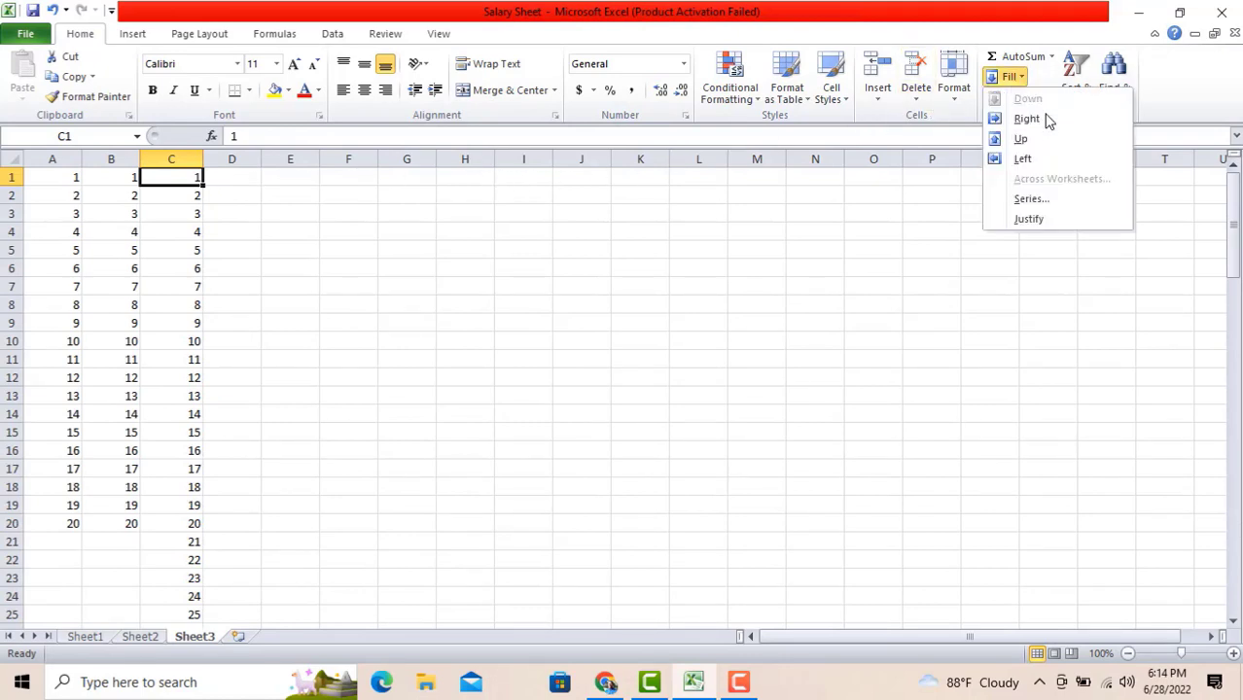
{"action": "left_click", "coordinate": [1024, 199]}
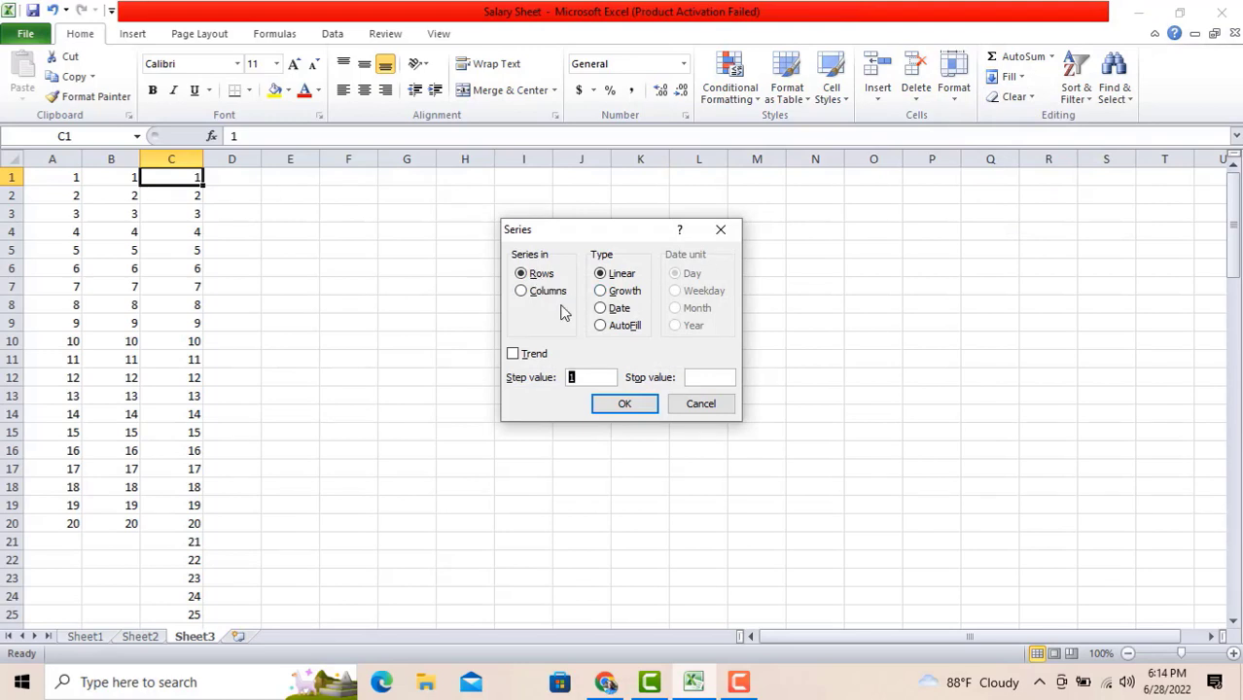
{"action": "left_click", "coordinate": [708, 378]}
{"action": "type", "text": "100"}
{"action": "left_click", "coordinate": [625, 404]}
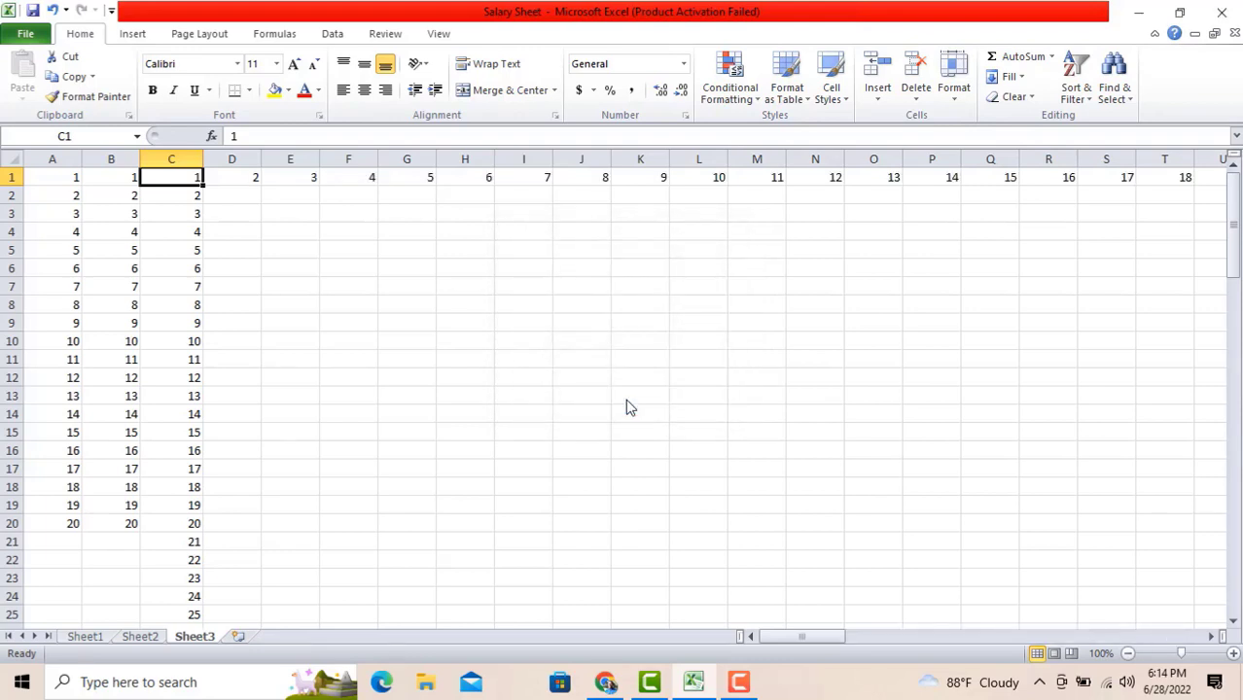
{"action": "key", "text": "ctrl+z"}
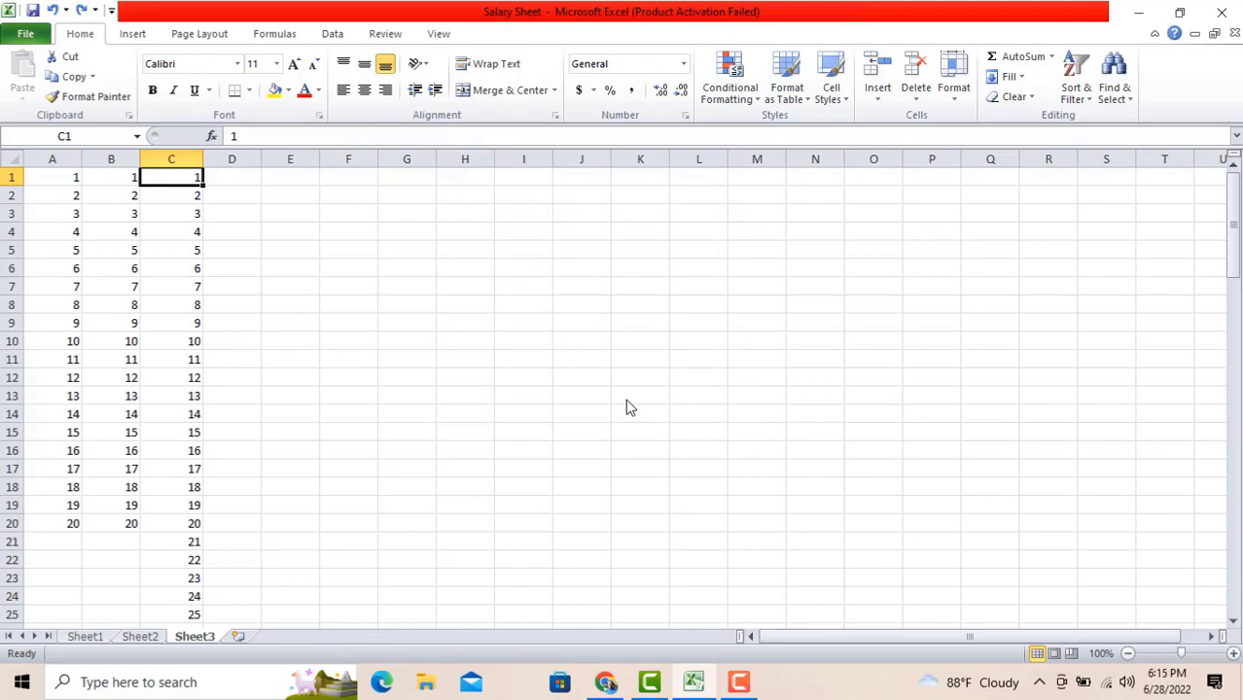
On Sheet2, fill the Total row from C22 to N22 with AutoSum totals of the columns above
{"action": "left_click", "coordinate": [145, 640]}
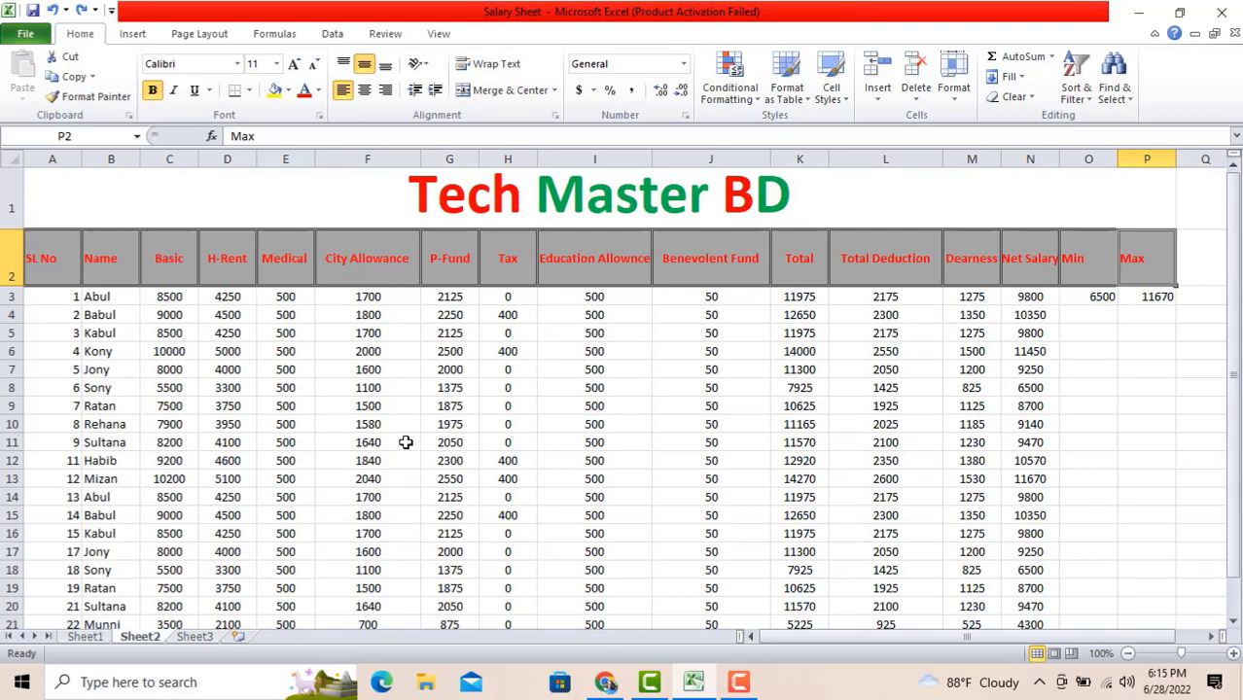
{"action": "scroll", "coordinate": [382, 349], "scroll_direction": "down", "scroll_amount": 2}
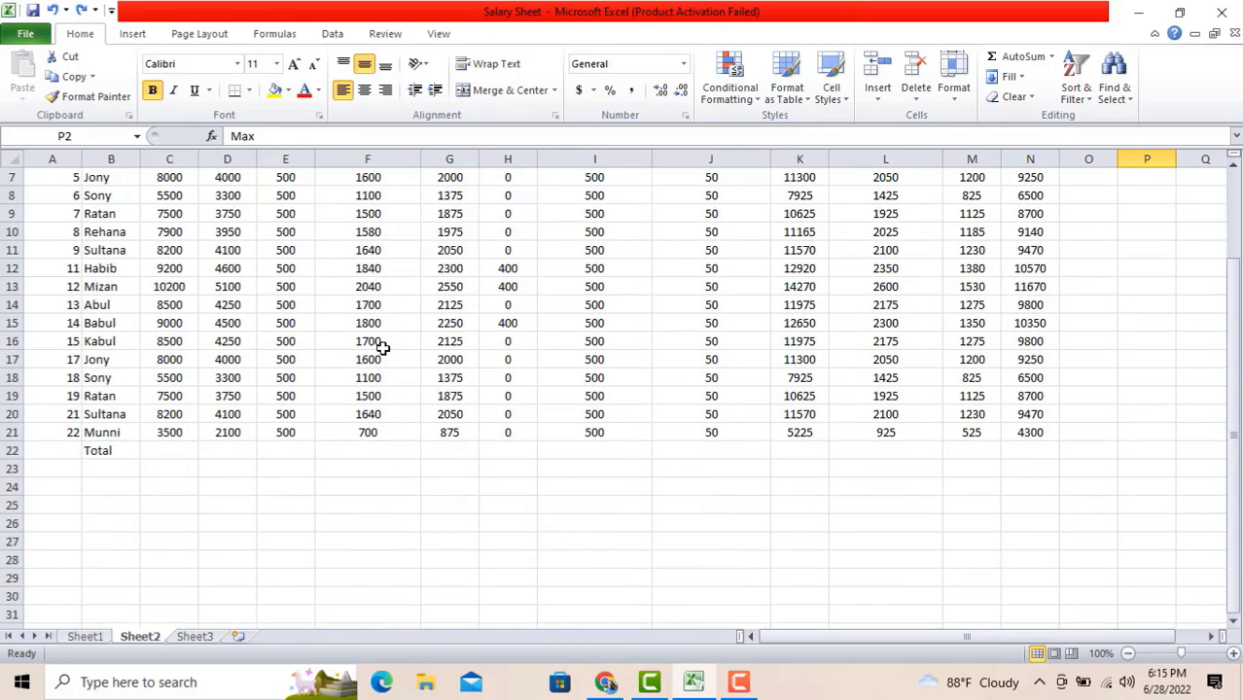
{"action": "scroll", "coordinate": [382, 350], "scroll_direction": "up", "scroll_amount": 2}
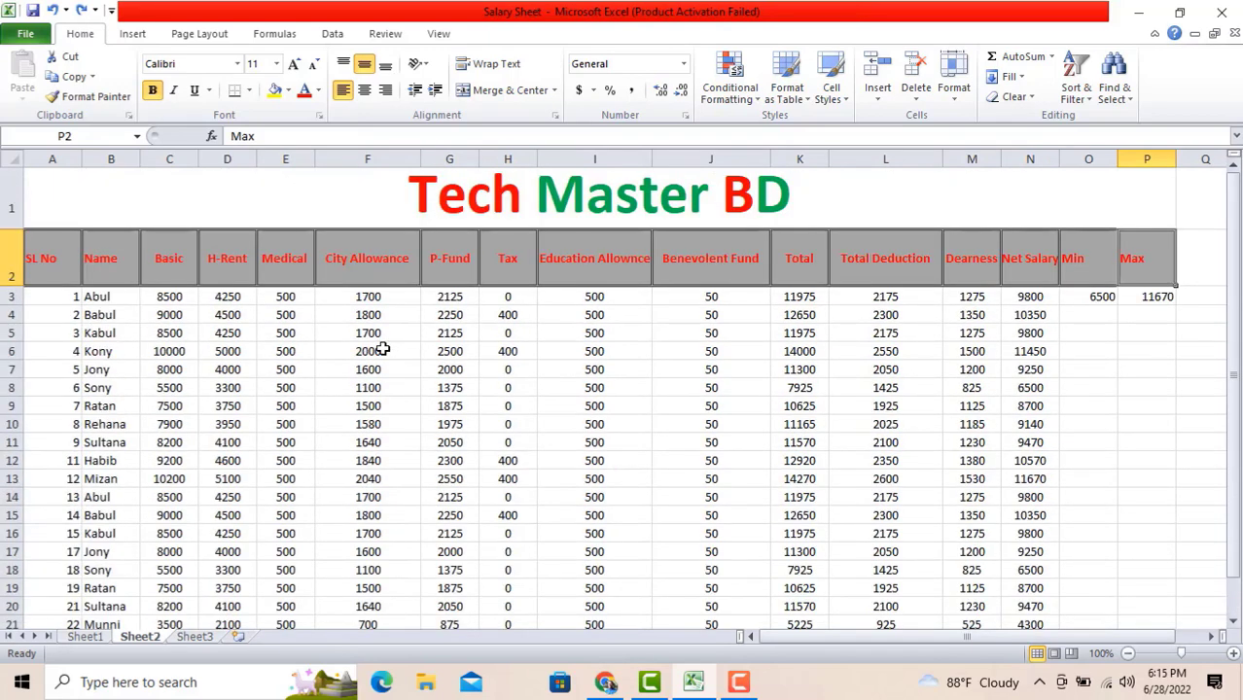
{"action": "scroll", "coordinate": [382, 349], "scroll_direction": "down", "scroll_amount": 2}
{"action": "scroll", "coordinate": [382, 349], "scroll_direction": "up", "scroll_amount": 1}
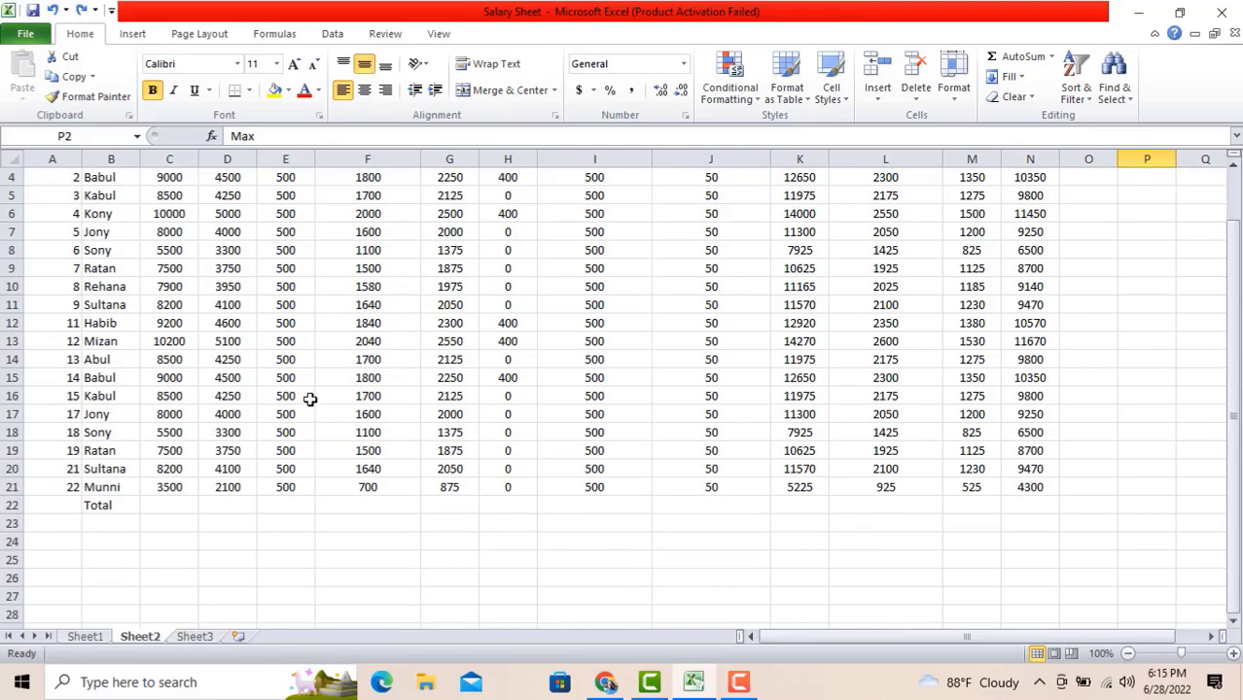
{"action": "left_click", "coordinate": [167, 503]}
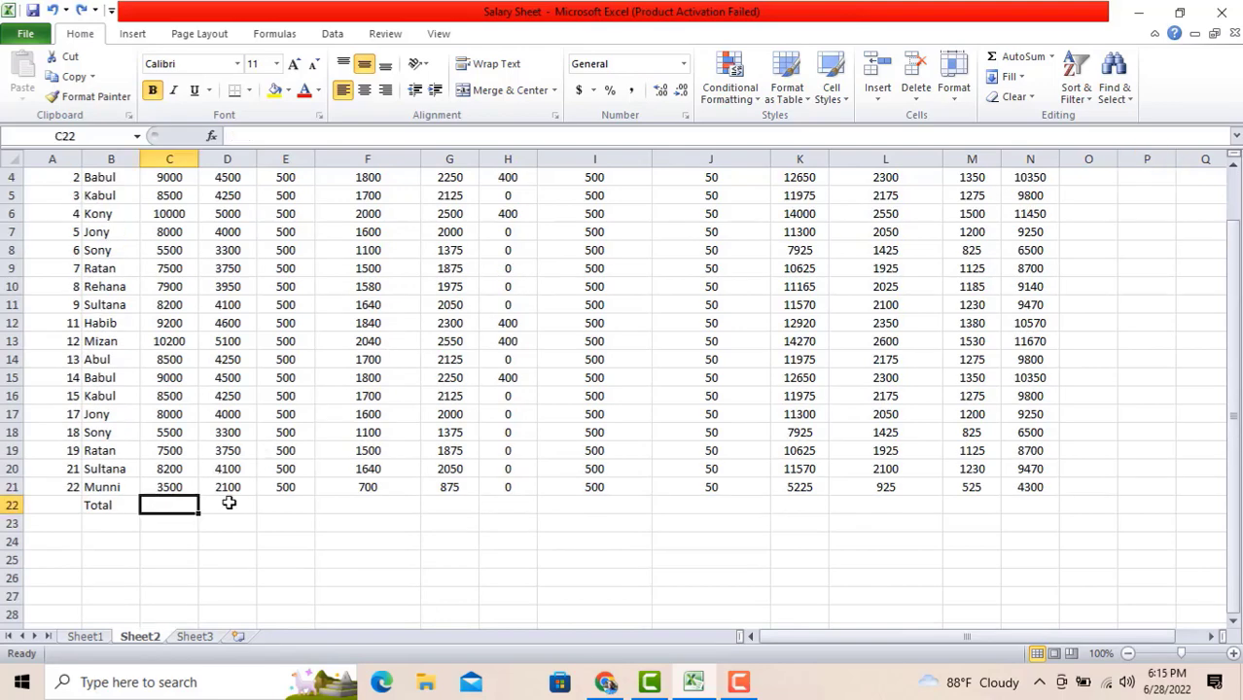
{"action": "left_click_drag", "start_coordinate": [228, 502], "coordinate": [1015, 512]}
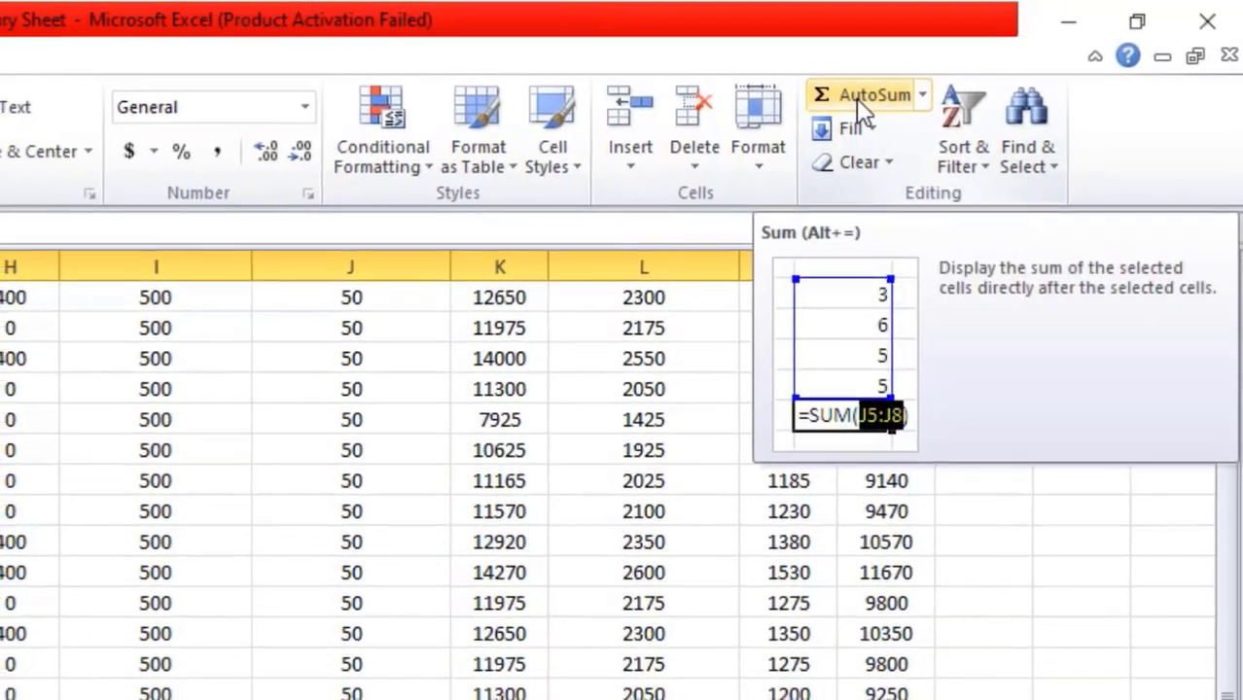
{"action": "left_click", "coordinate": [856, 98]}
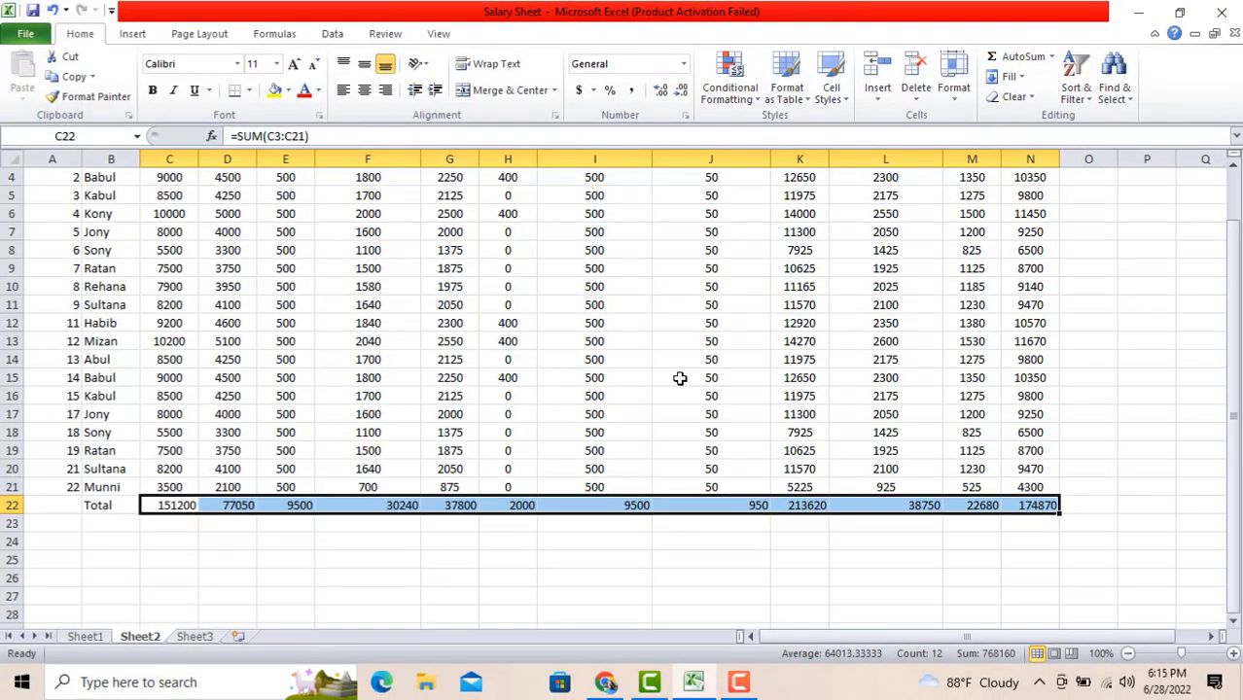
Clear the totals in C22:N22 and enter the column sums again with AutoSum
{"action": "scroll", "coordinate": [679, 378], "scroll_direction": "up", "scroll_amount": 1}
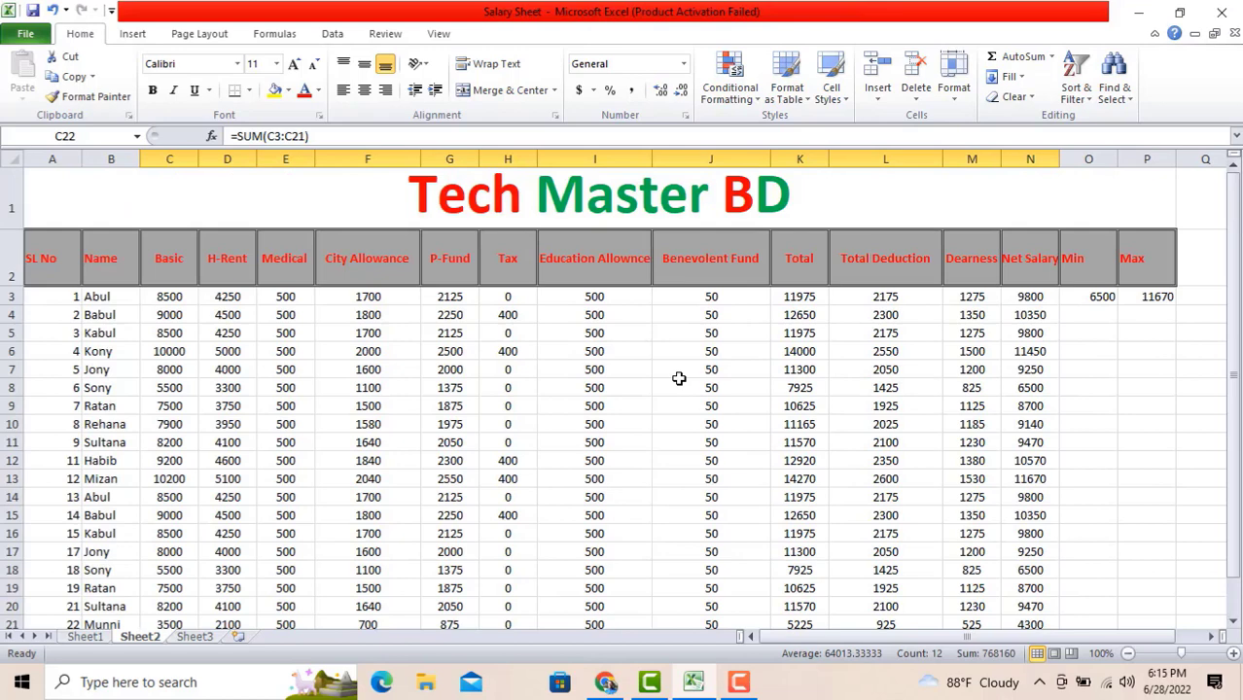
{"action": "scroll", "coordinate": [679, 379], "scroll_direction": "down", "scroll_amount": 2}
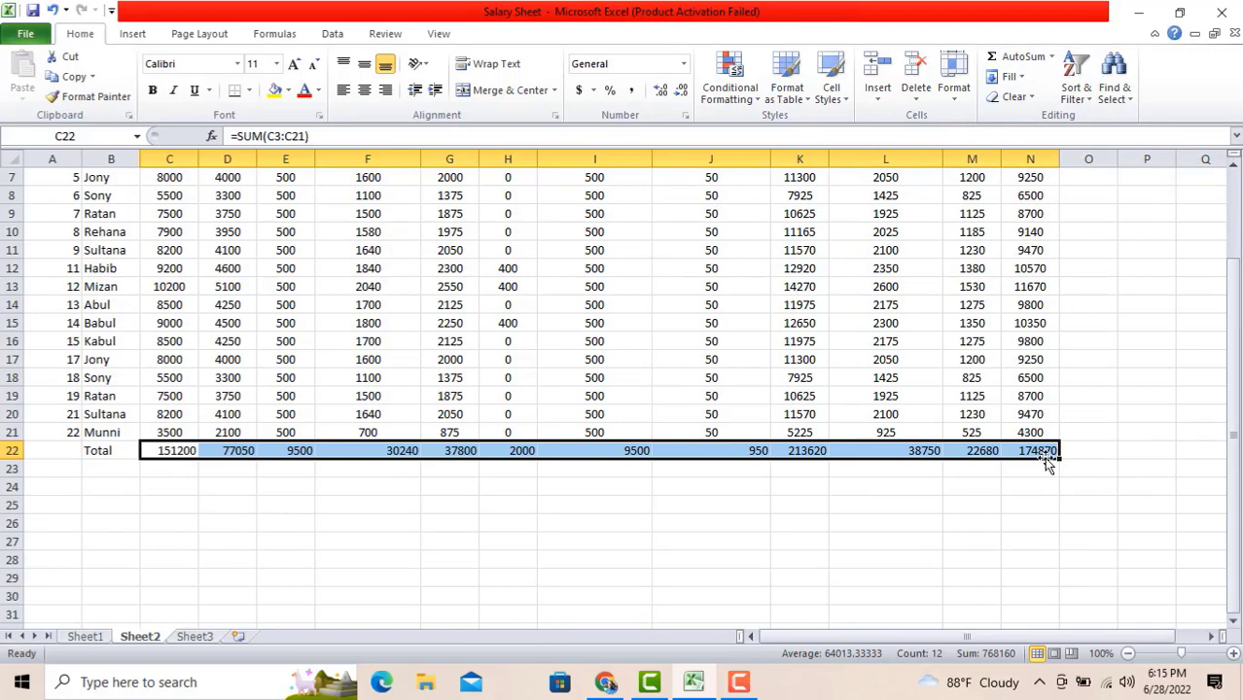
{"action": "key", "text": "Delete"}
{"action": "key", "text": "alt+equal"}
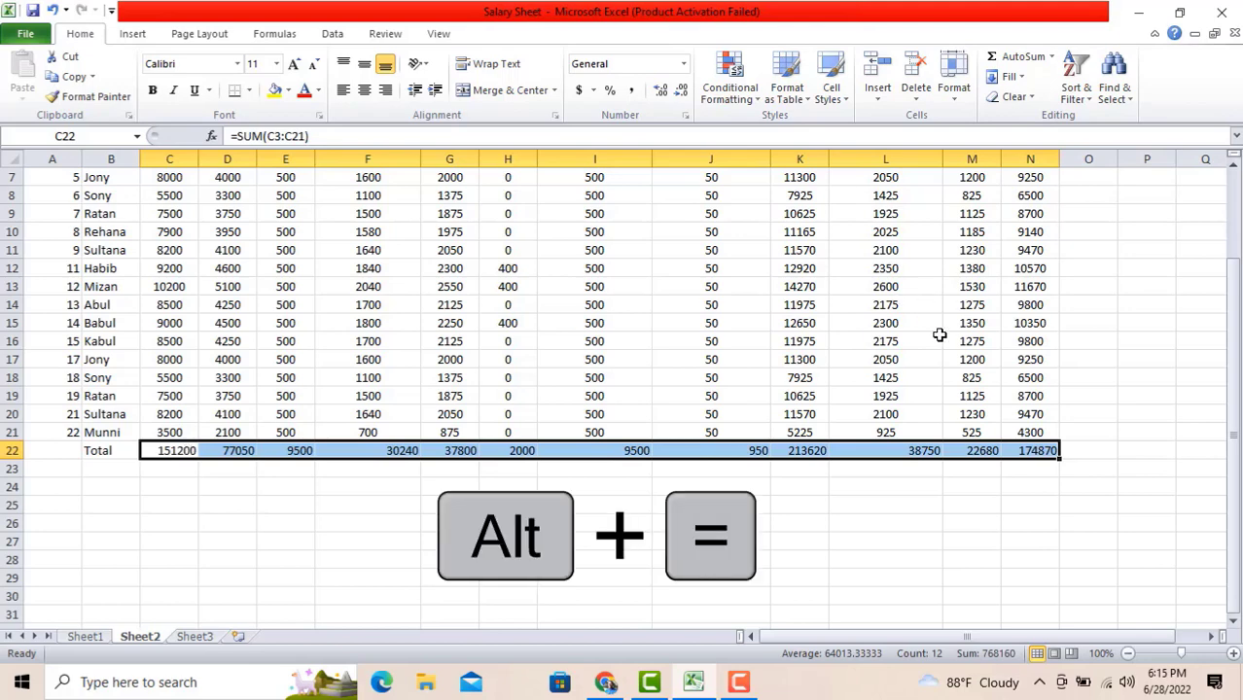
Clear cell O3 under the Min heading and AutoSum each row's values from columns C to N into O3:O22
{"action": "scroll", "coordinate": [972, 336], "scroll_direction": "up", "scroll_amount": 2}
{"action": "left_click", "coordinate": [1081, 234]}
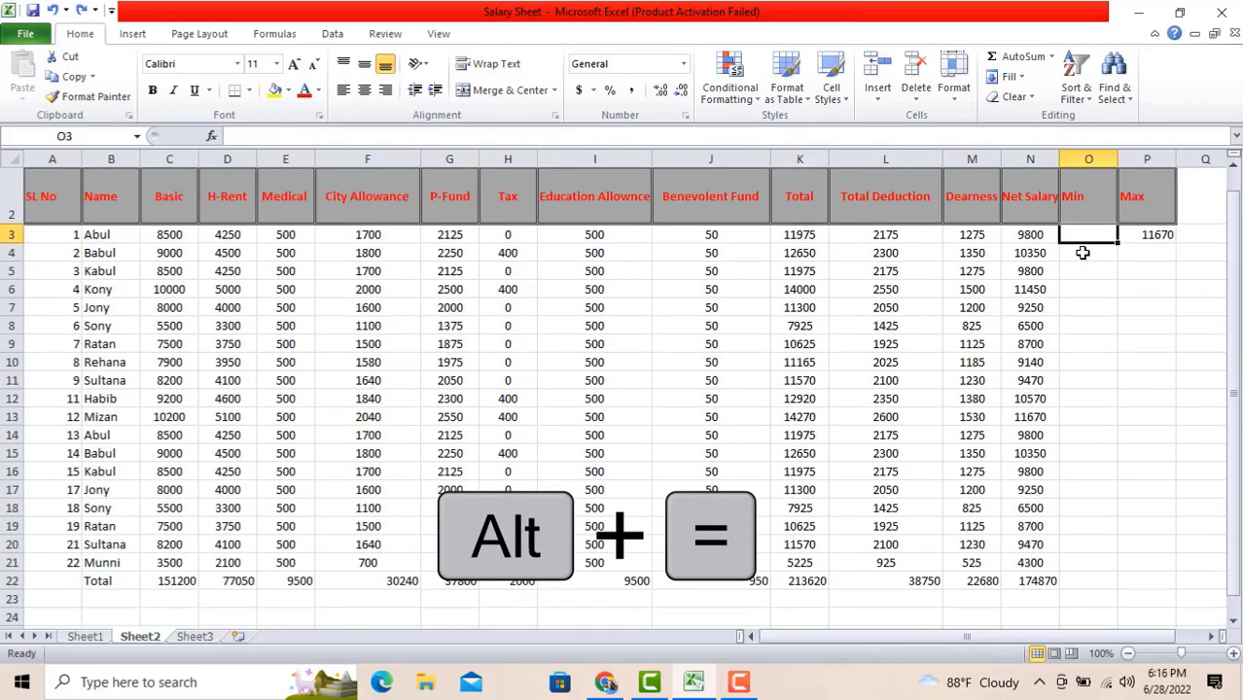
{"action": "left_click_drag", "start_coordinate": [1079, 236], "coordinate": [1103, 580]}
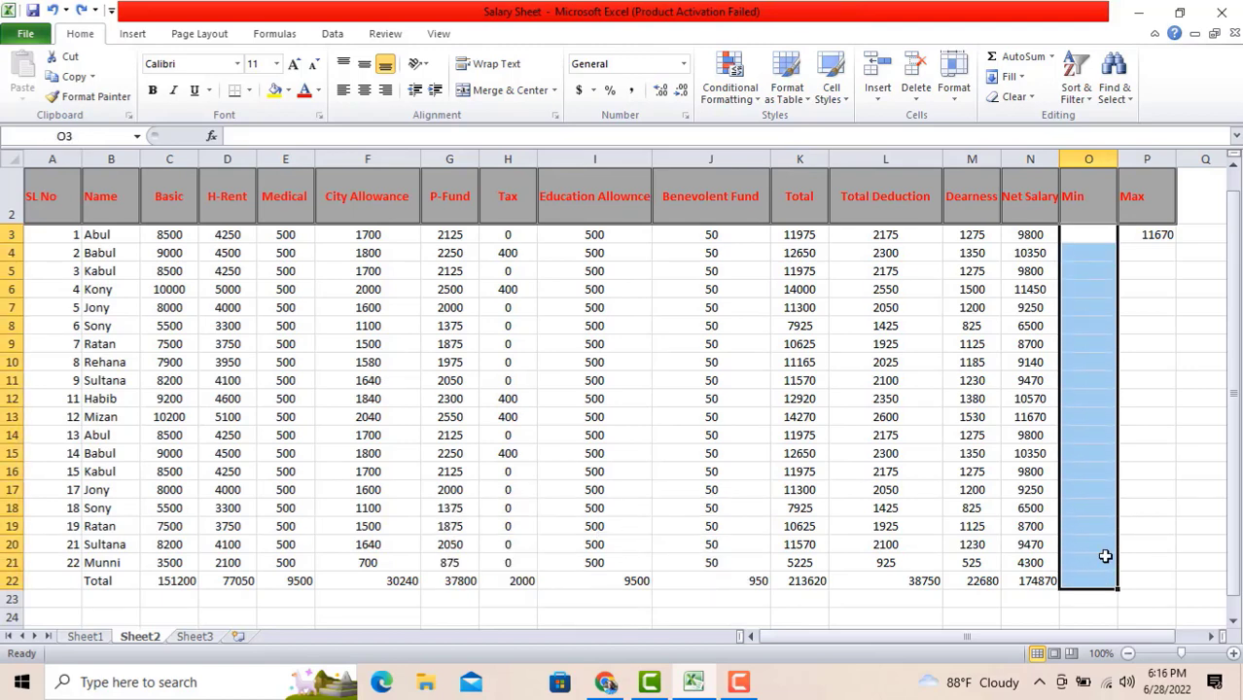
{"action": "key", "text": "alt+equal"}
{"action": "key", "text": "ctrl+Return"}
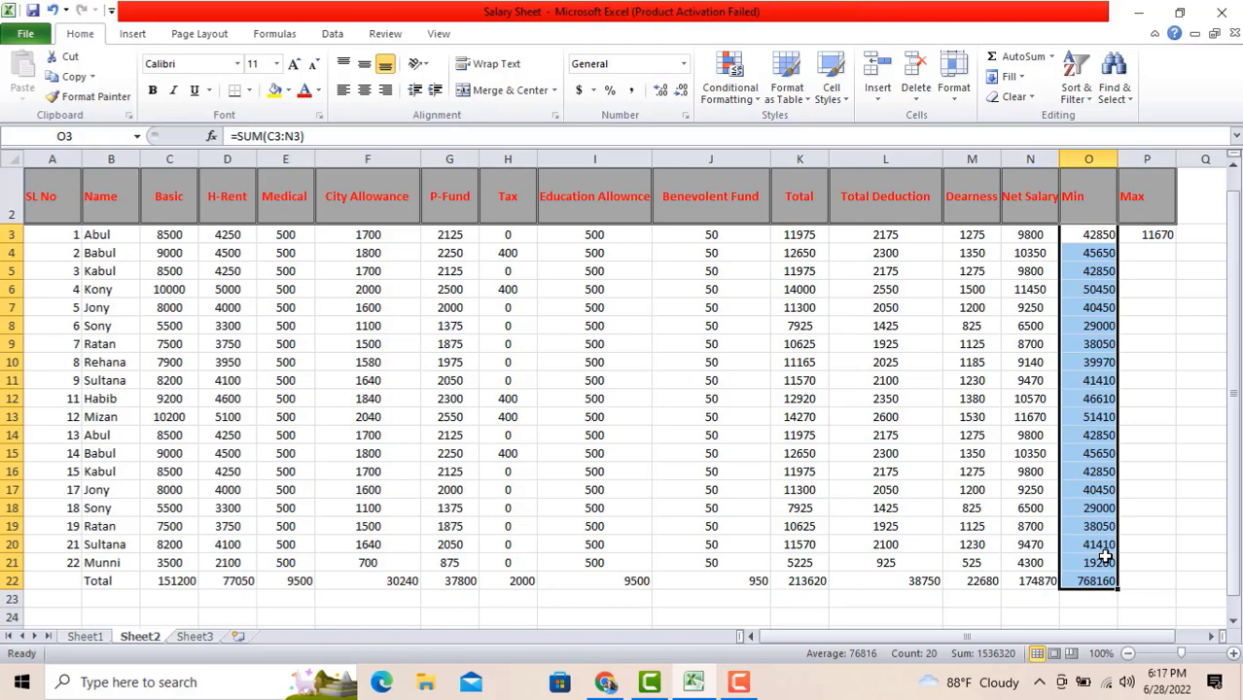
Clear the contents of rows 5, 10, 17 and 21 in the salary table on Sheet2
{"action": "left_click", "coordinate": [193, 636]}
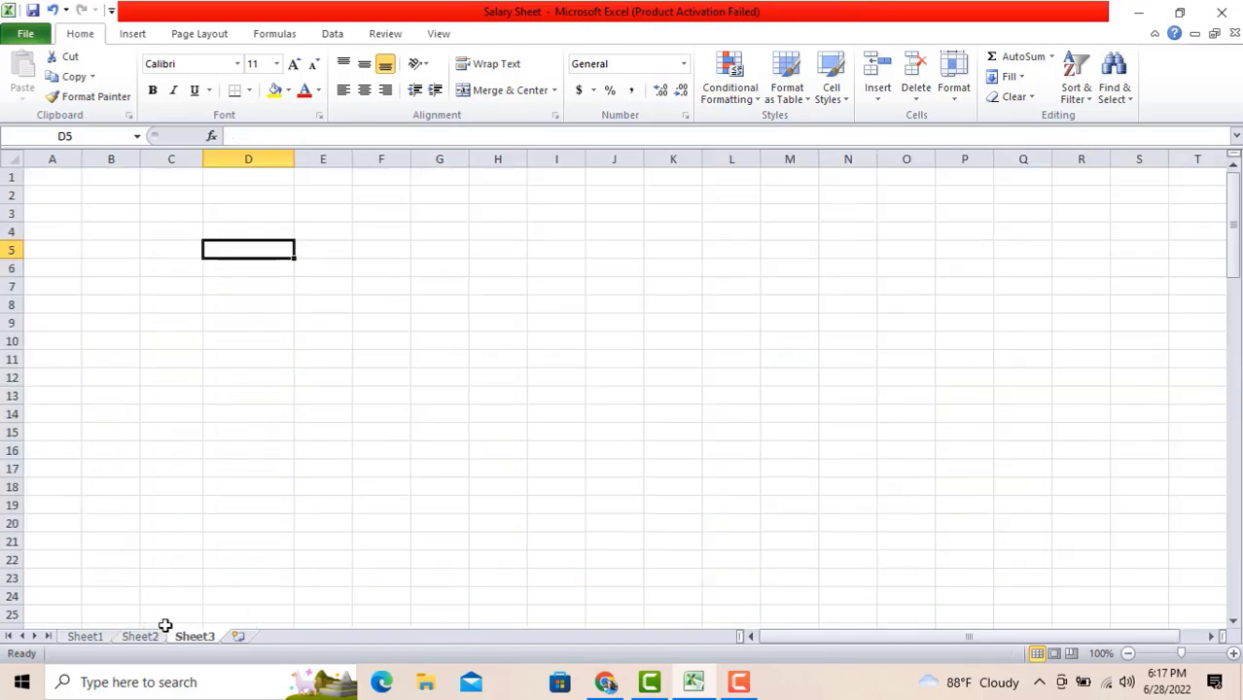
{"action": "left_click", "coordinate": [139, 637]}
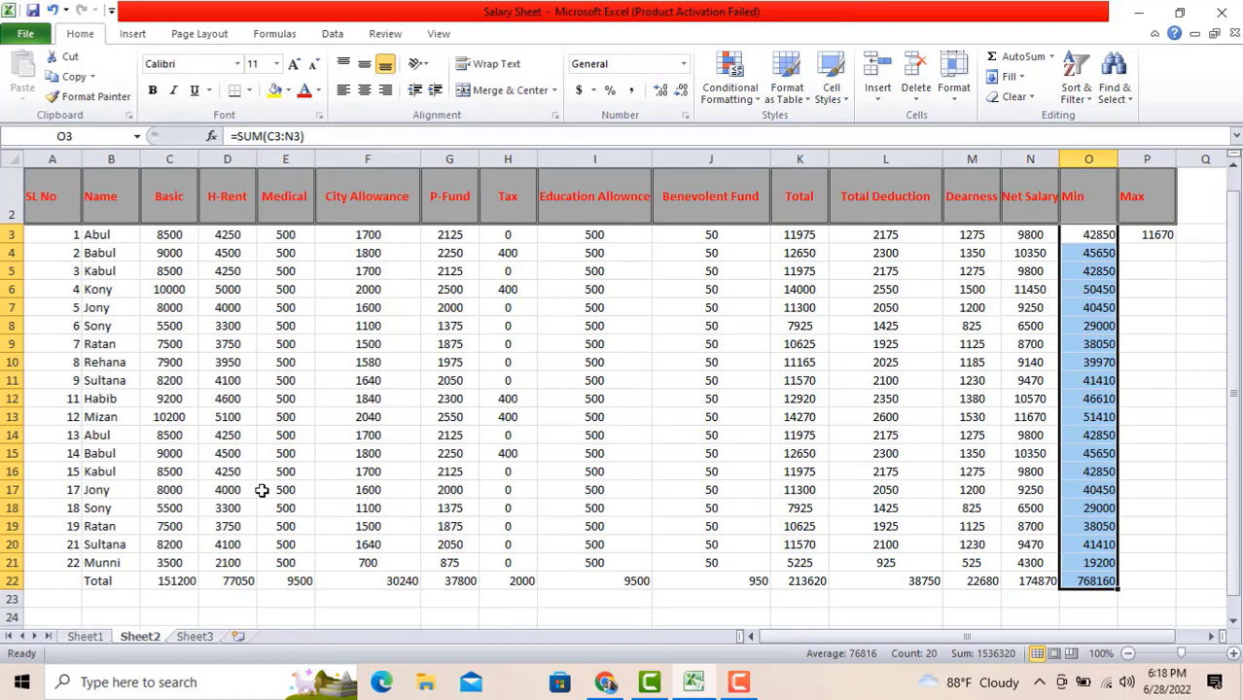
{"action": "left_click", "coordinate": [5, 272]}
{"action": "key", "text": "Delete"}
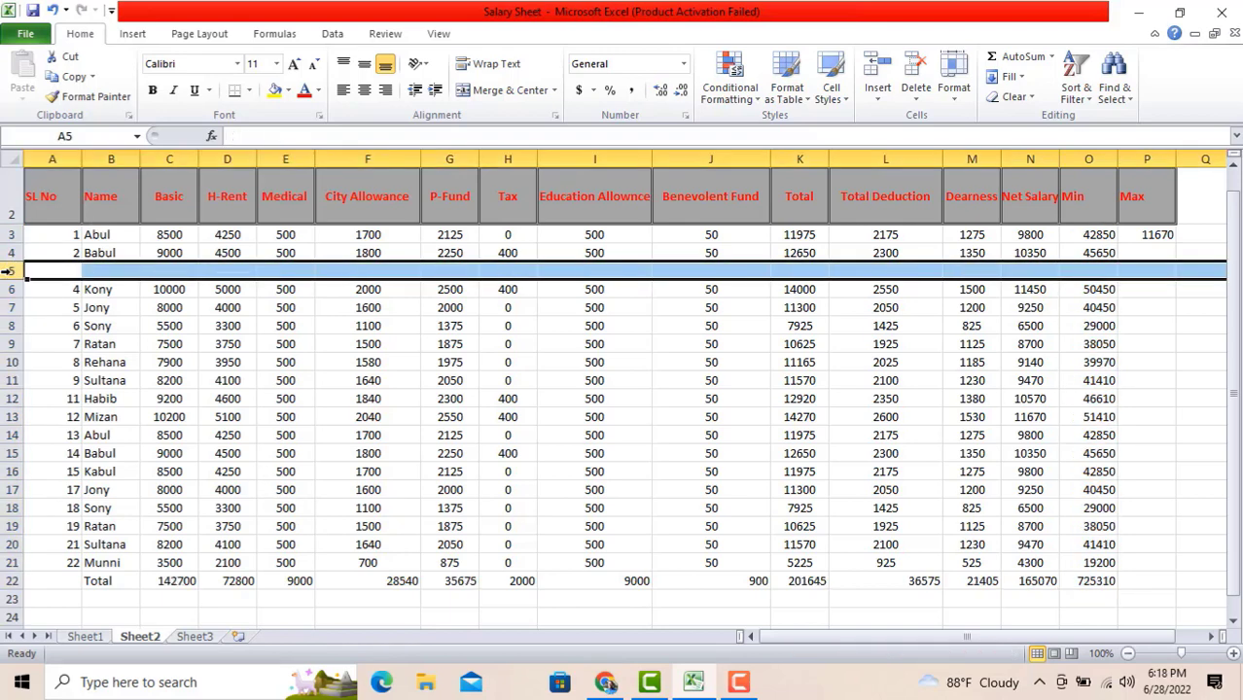
{"action": "left_click", "coordinate": [10, 362]}
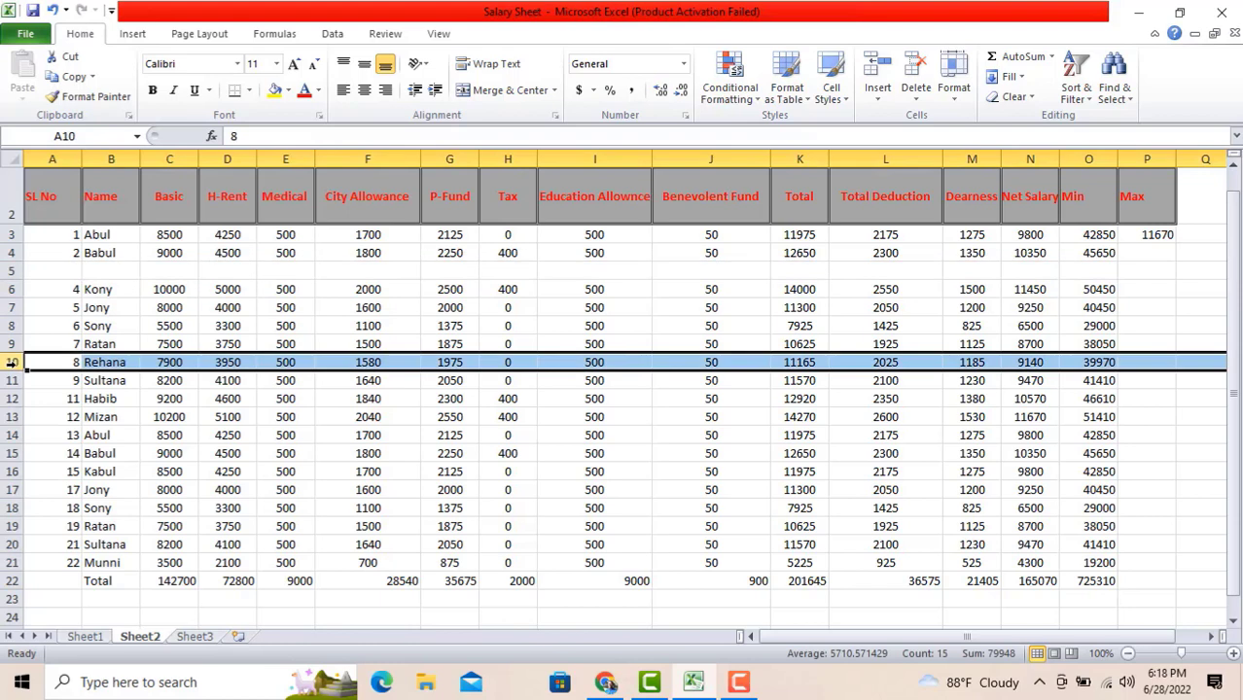
{"action": "key", "text": "Delete"}
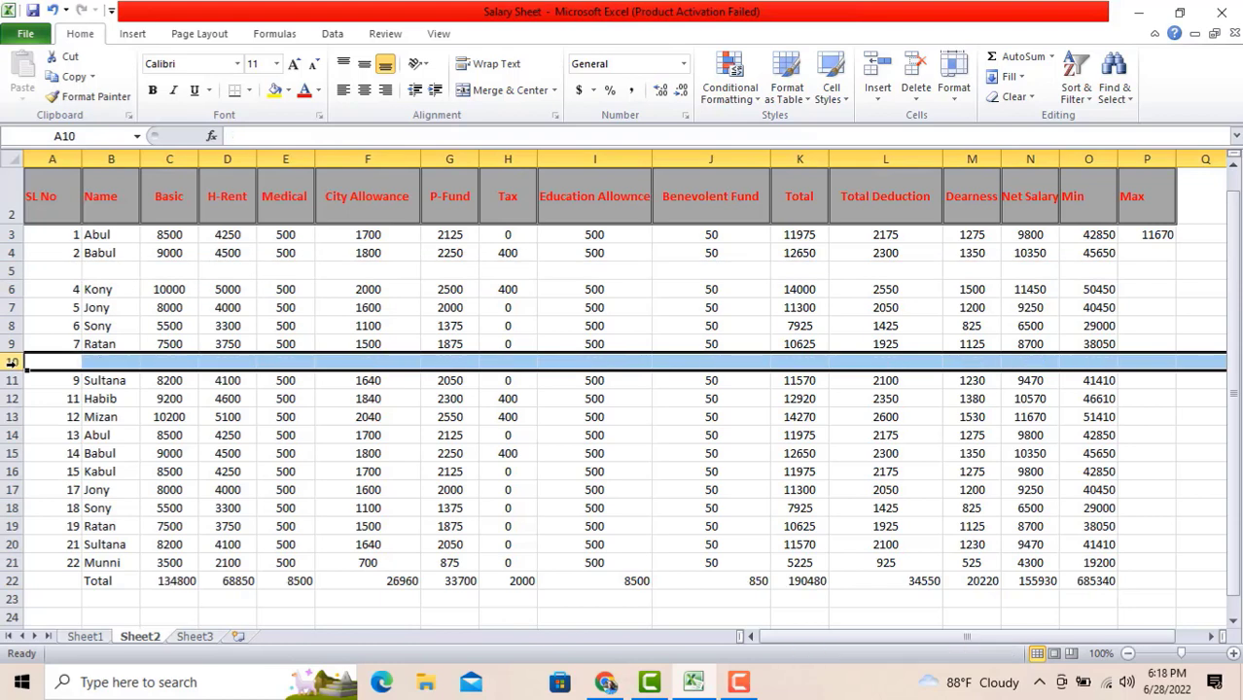
{"action": "left_click", "coordinate": [10, 490]}
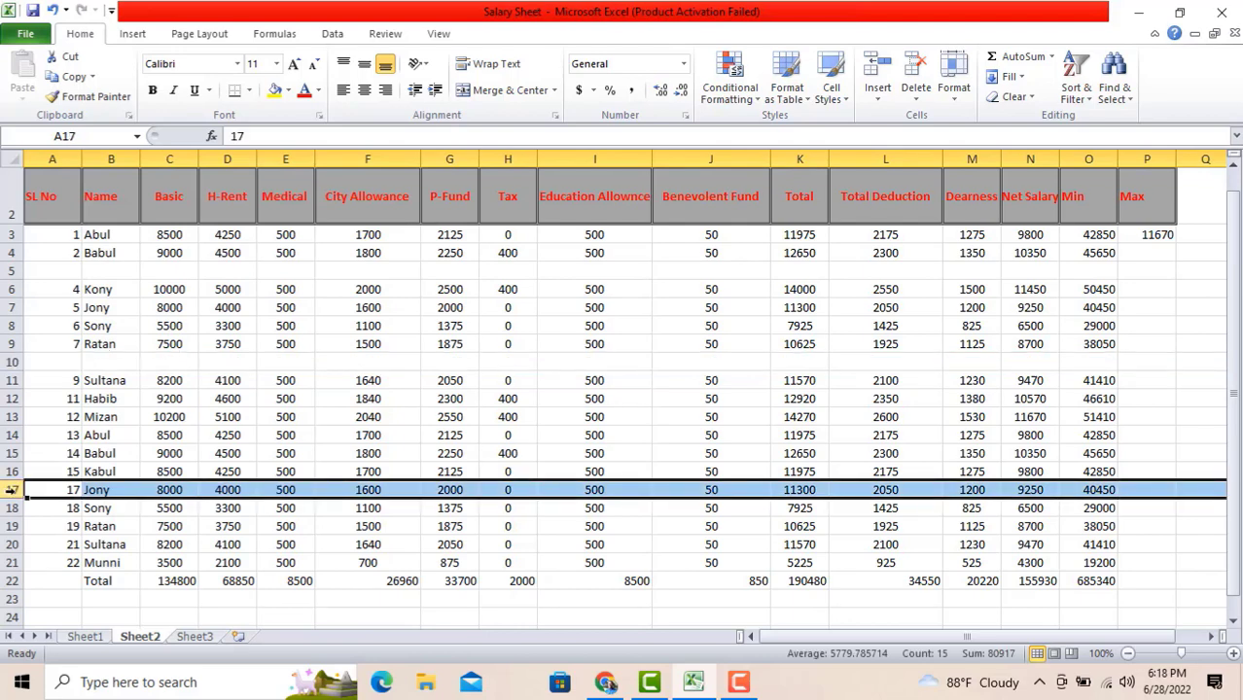
{"action": "key", "text": "Delete"}
{"action": "left_click", "coordinate": [9, 580]}
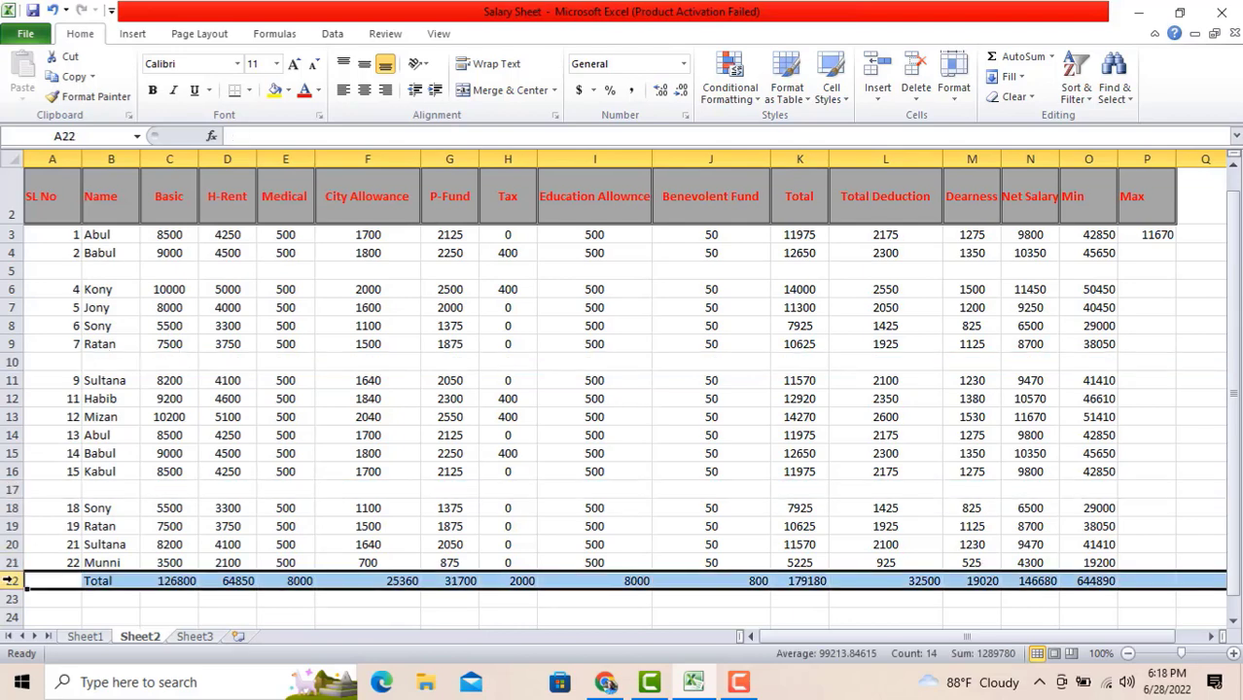
{"action": "left_click", "coordinate": [32, 565]}
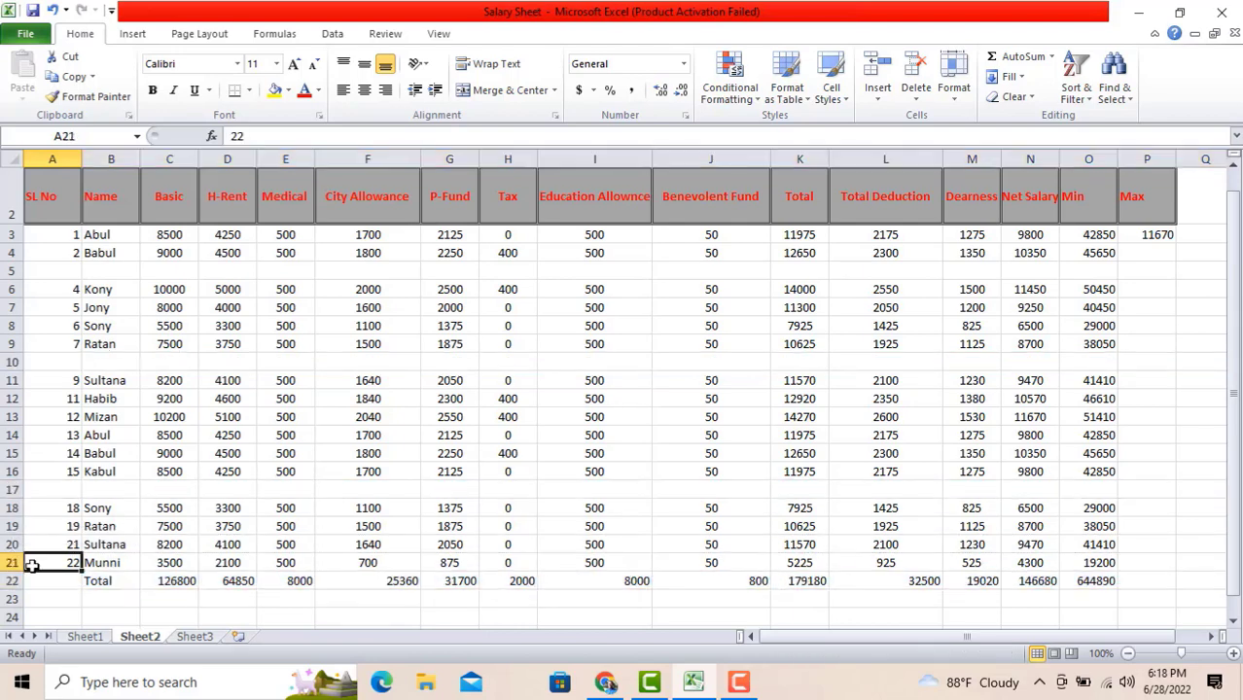
{"action": "left_click", "coordinate": [6, 562]}
{"action": "key", "text": "Delete"}
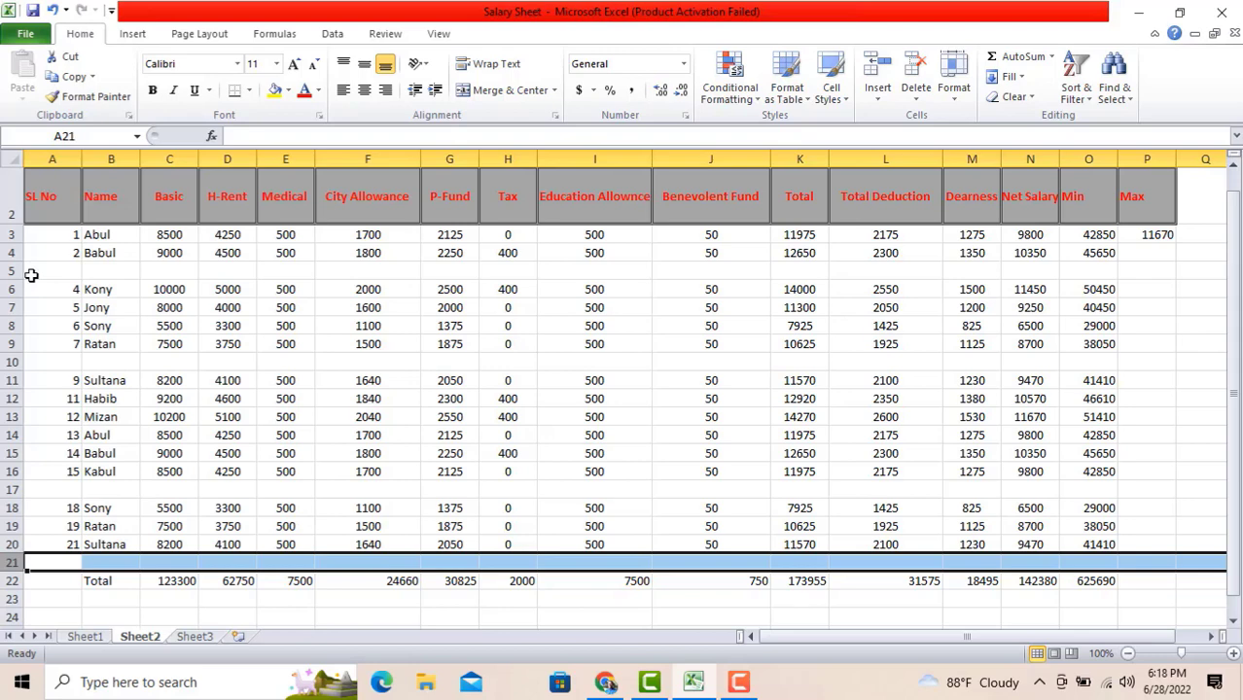
Select all blank cells within the salary table A2:P22 using Go To Special with the Blanks option
{"action": "left_click", "coordinate": [38, 158]}
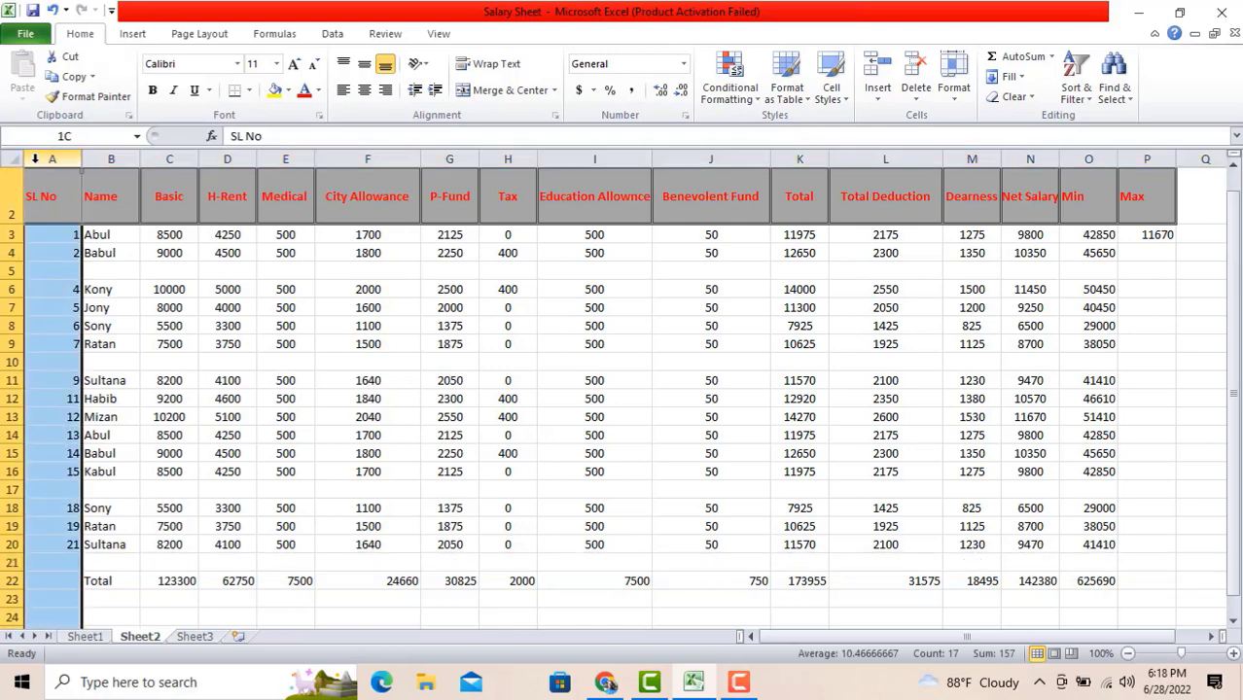
{"action": "left_click_drag", "start_coordinate": [38, 158], "coordinate": [258, 255]}
{"action": "left_click", "coordinate": [59, 202]}
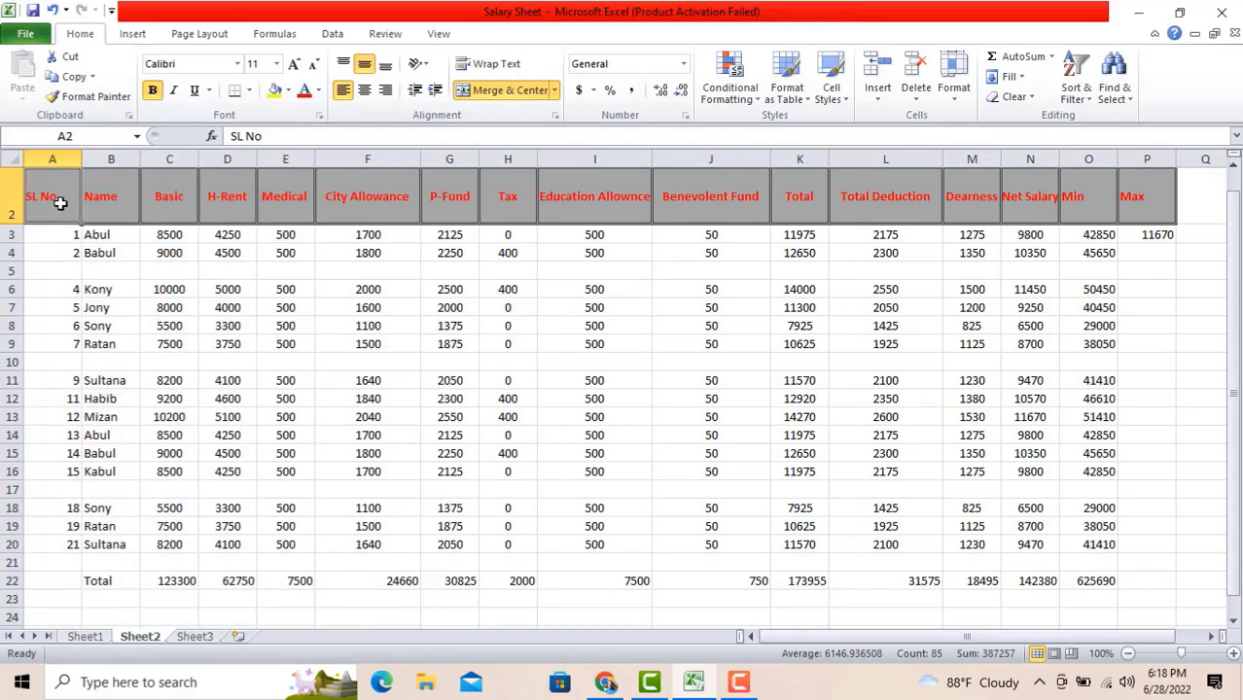
{"action": "left_click_drag", "start_coordinate": [60, 202], "coordinate": [1118, 581]}
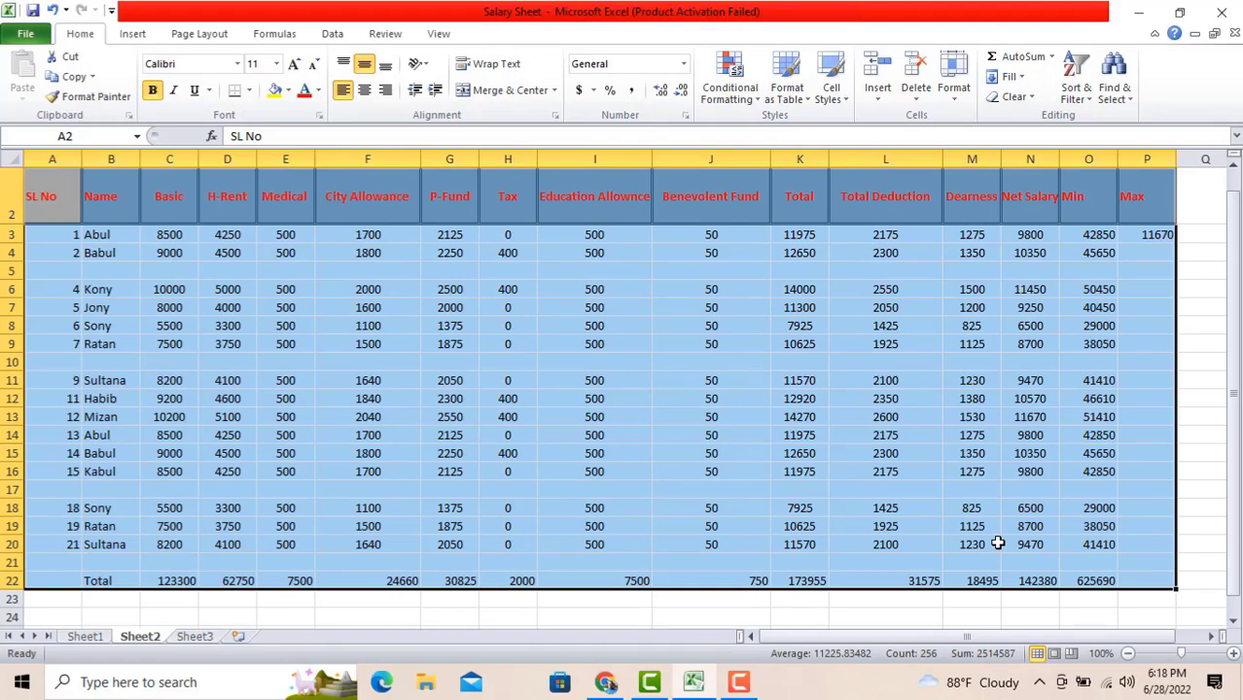
{"action": "key", "text": "ctrl+g"}
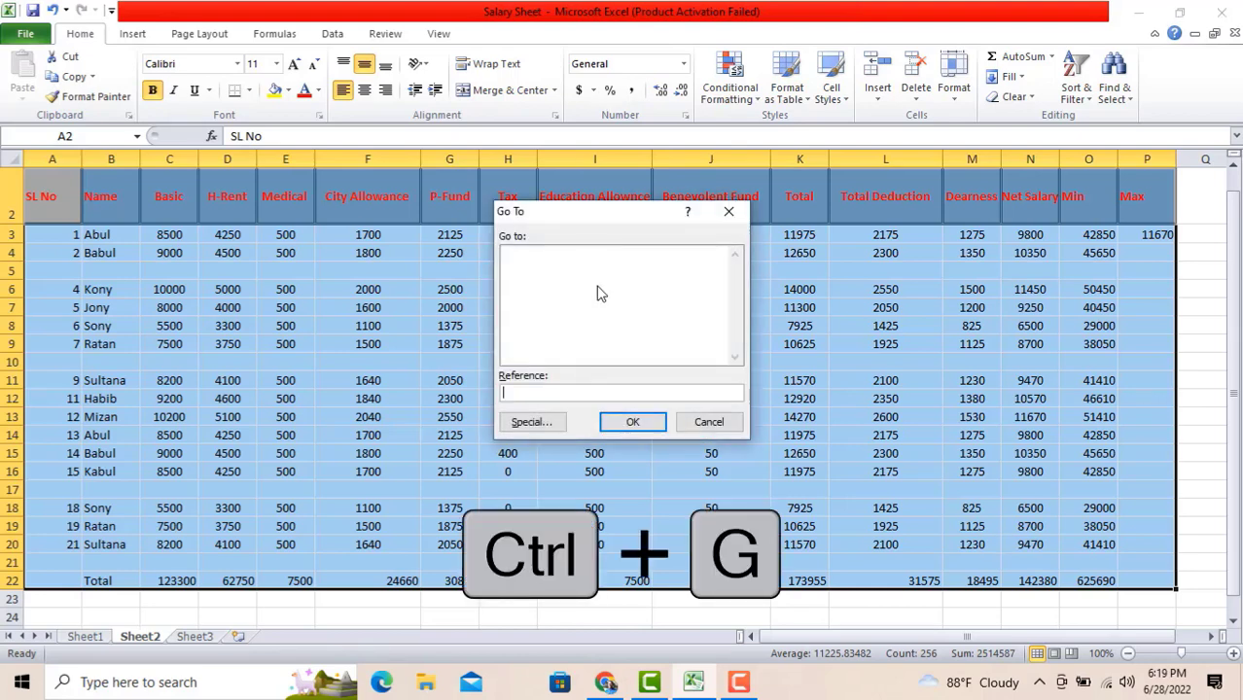
{"action": "left_click", "coordinate": [532, 422]}
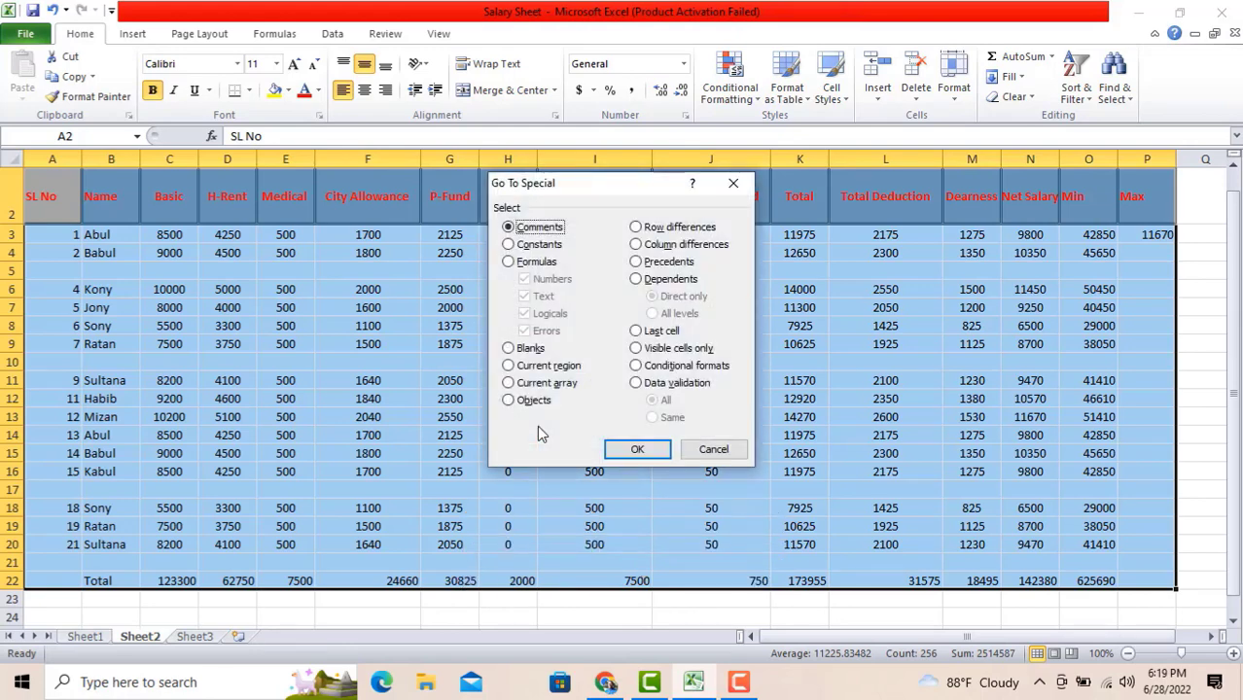
{"action": "left_click", "coordinate": [509, 348]}
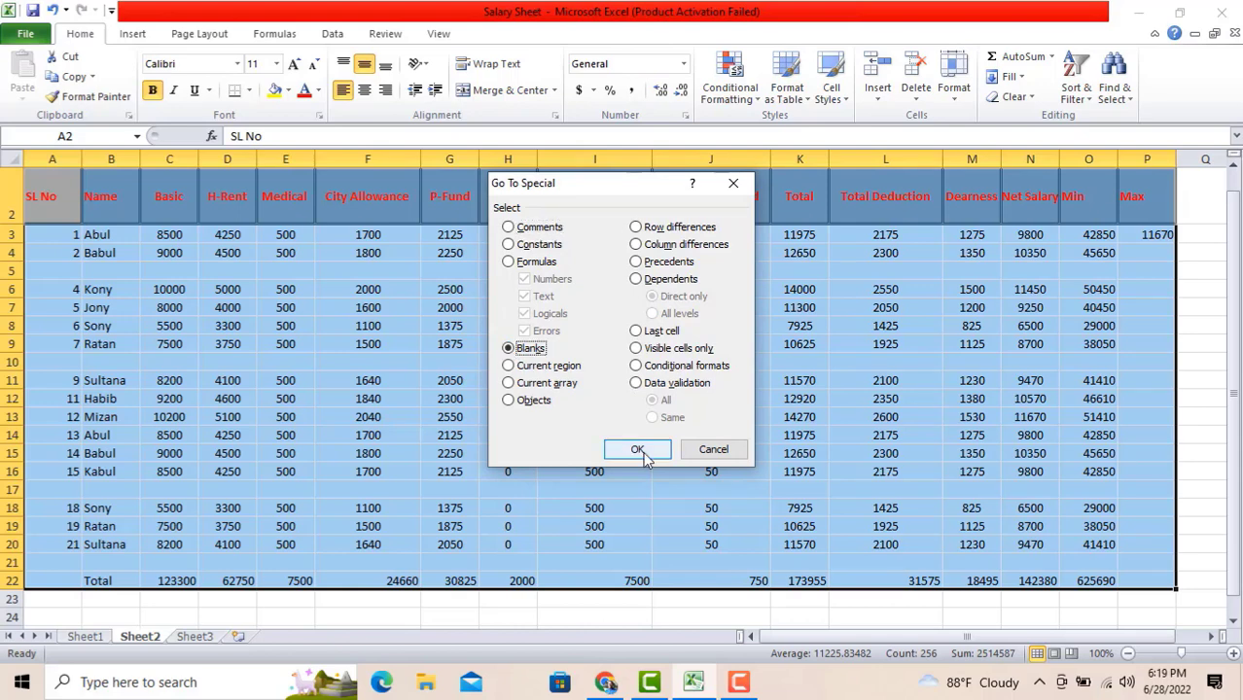
{"action": "left_click", "coordinate": [637, 450]}
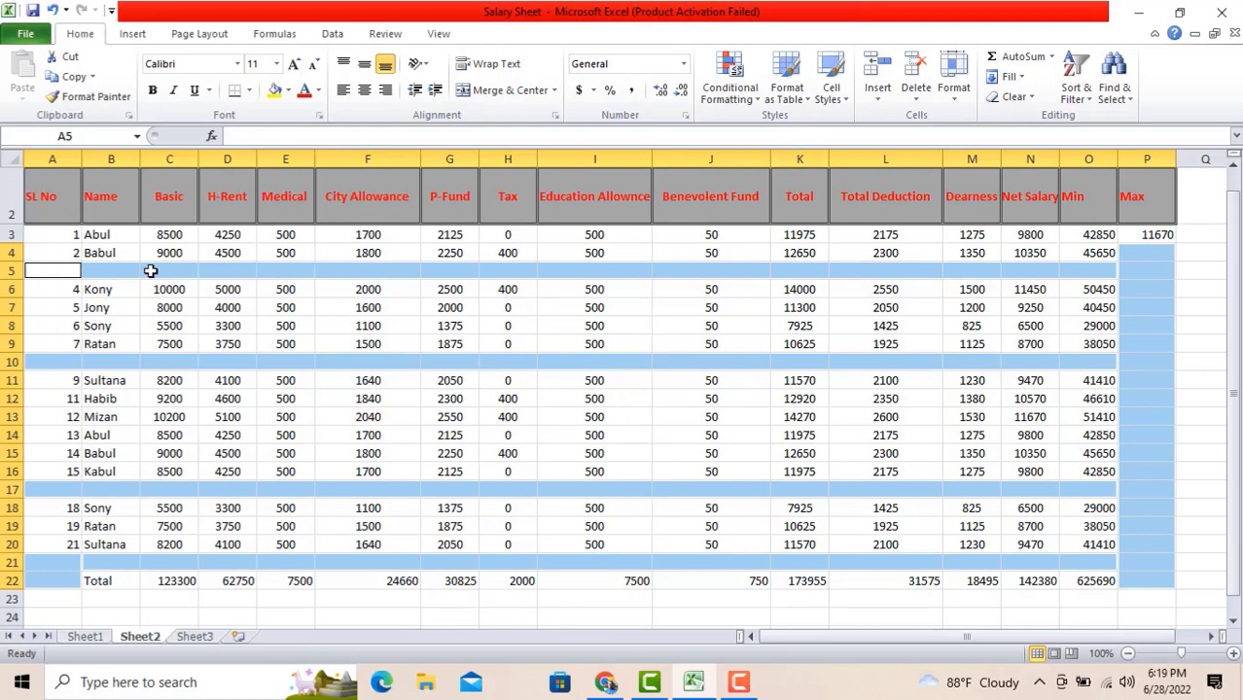
Delete the selected blank cells from the salary table, shifting the remaining cells up
{"action": "right_click", "coordinate": [95, 271]}
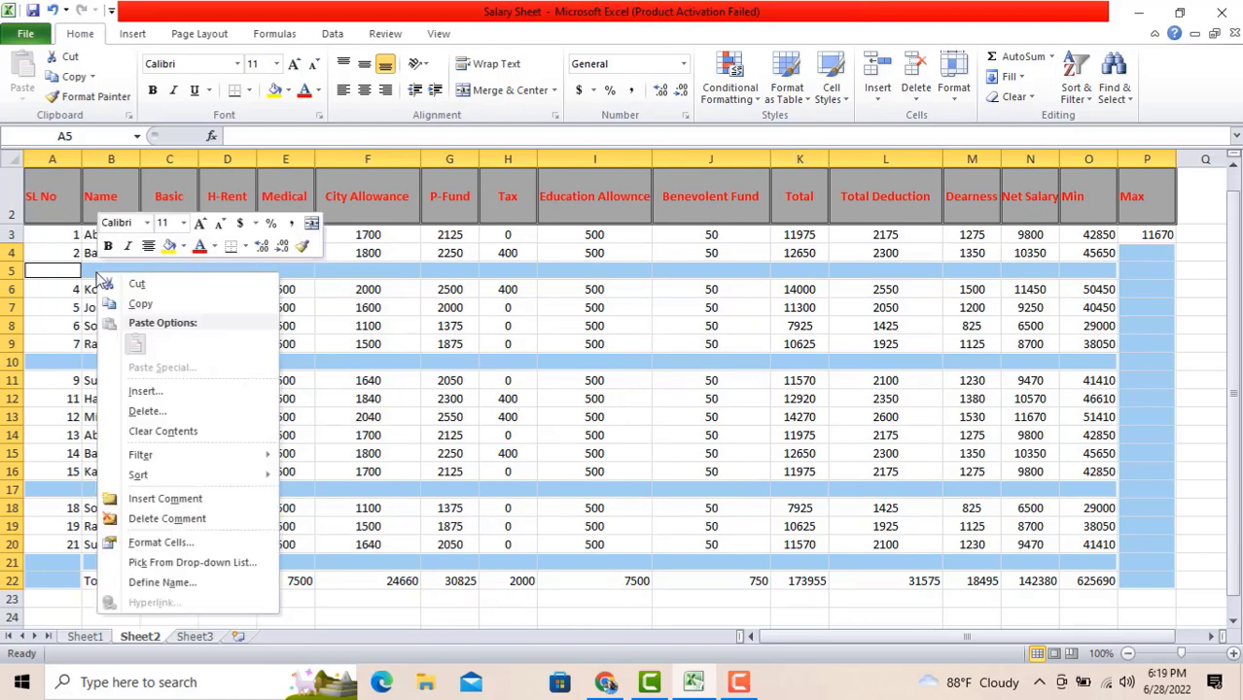
{"action": "left_click", "coordinate": [144, 413]}
{"action": "left_click", "coordinate": [97, 406]}
{"action": "left_click", "coordinate": [114, 456]}
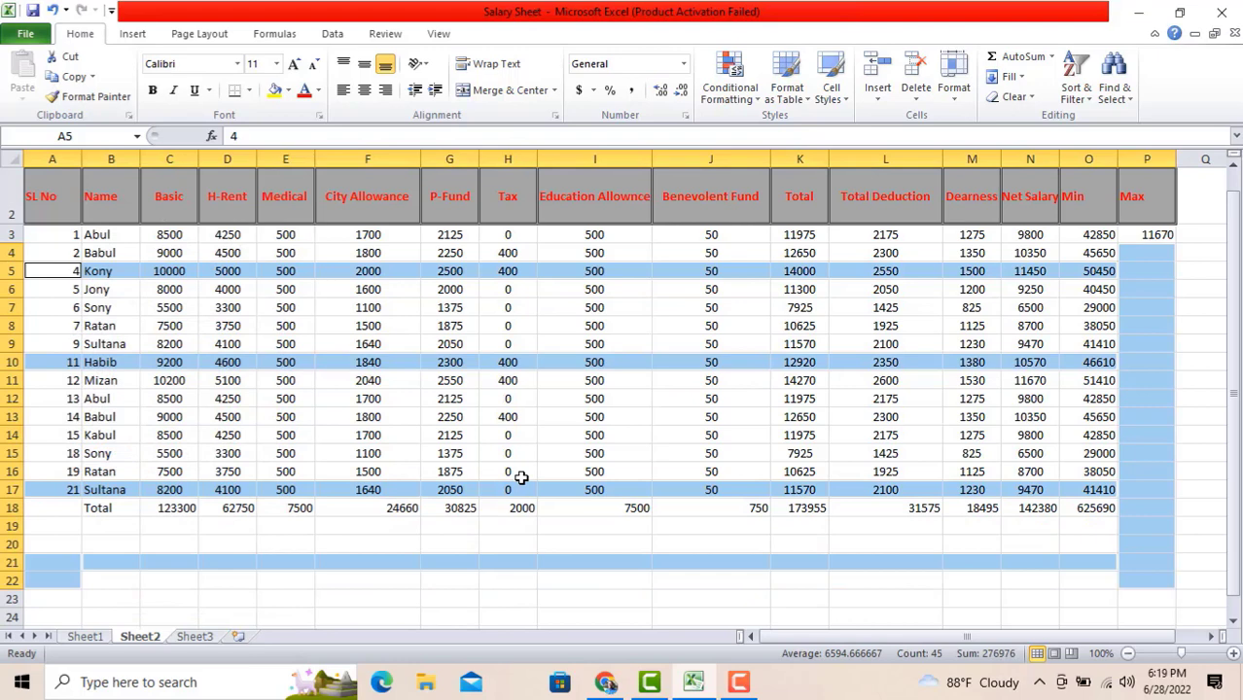
{"action": "left_click", "coordinate": [430, 539]}
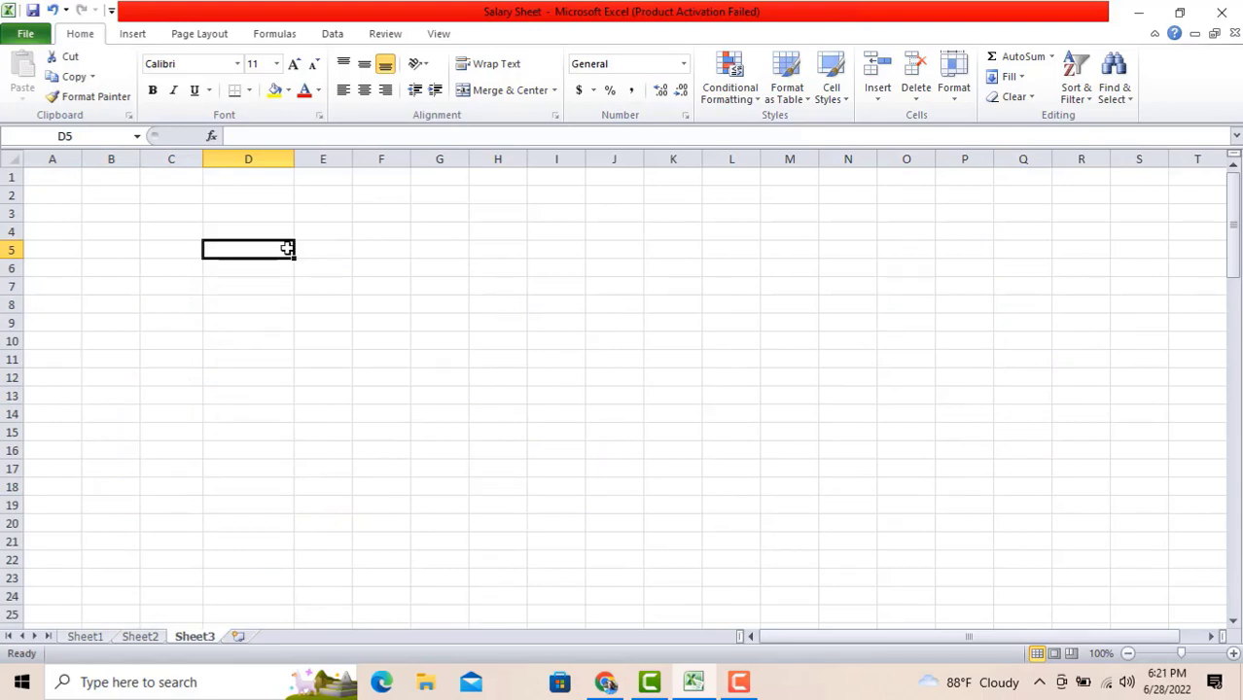
Enter "tech master bd" in cell D5 of Sheet3
{"action": "type", "text": "tech master bd"}
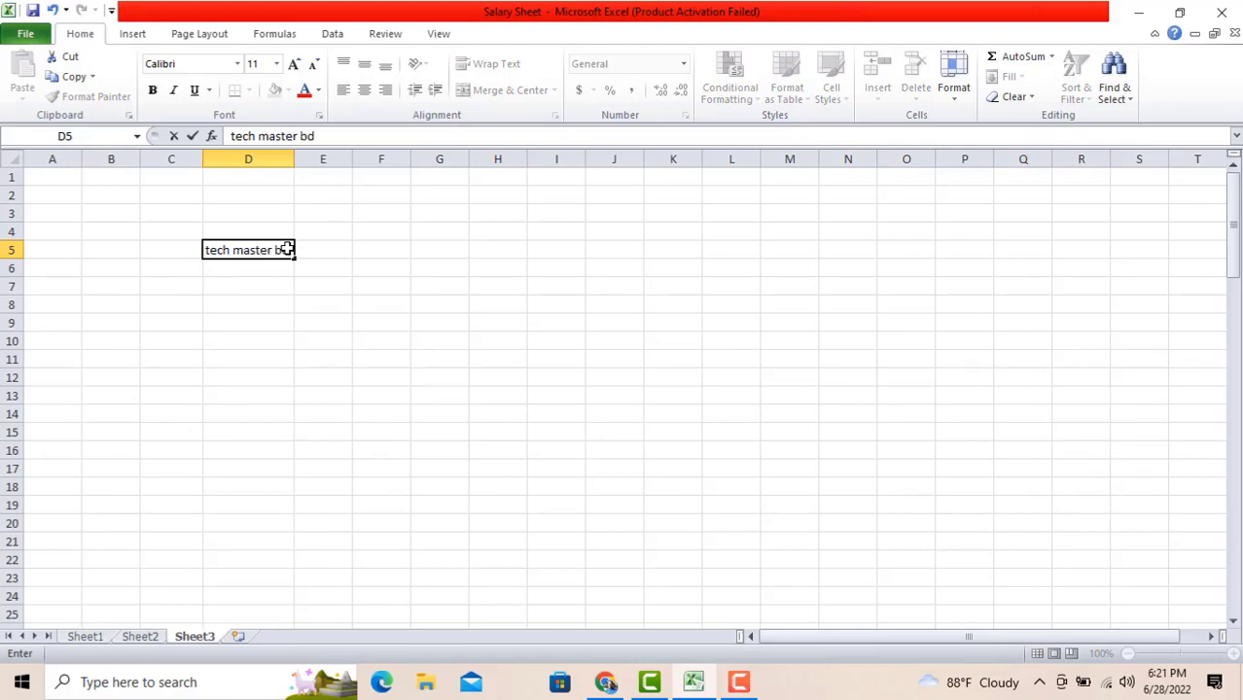
{"action": "left_click", "coordinate": [404, 283]}
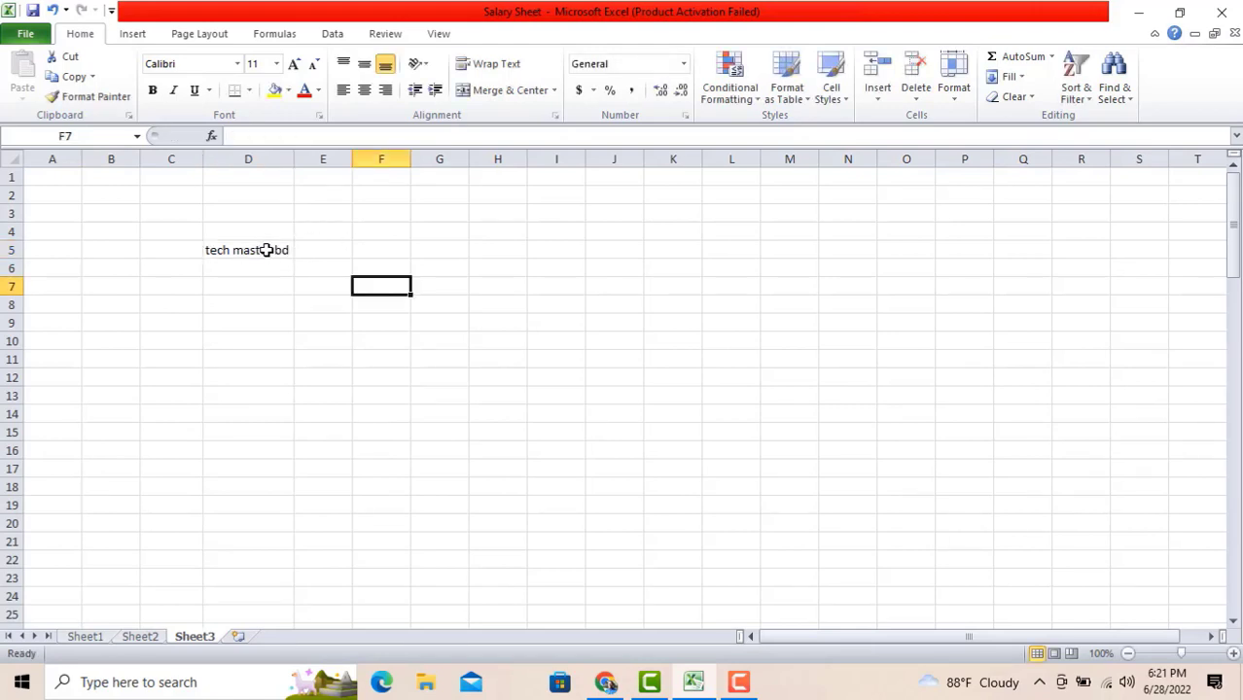
Copy the text in D5 and paste it into the whole range D5:Q23
{"action": "left_click_drag", "start_coordinate": [267, 247], "coordinate": [1005, 518]}
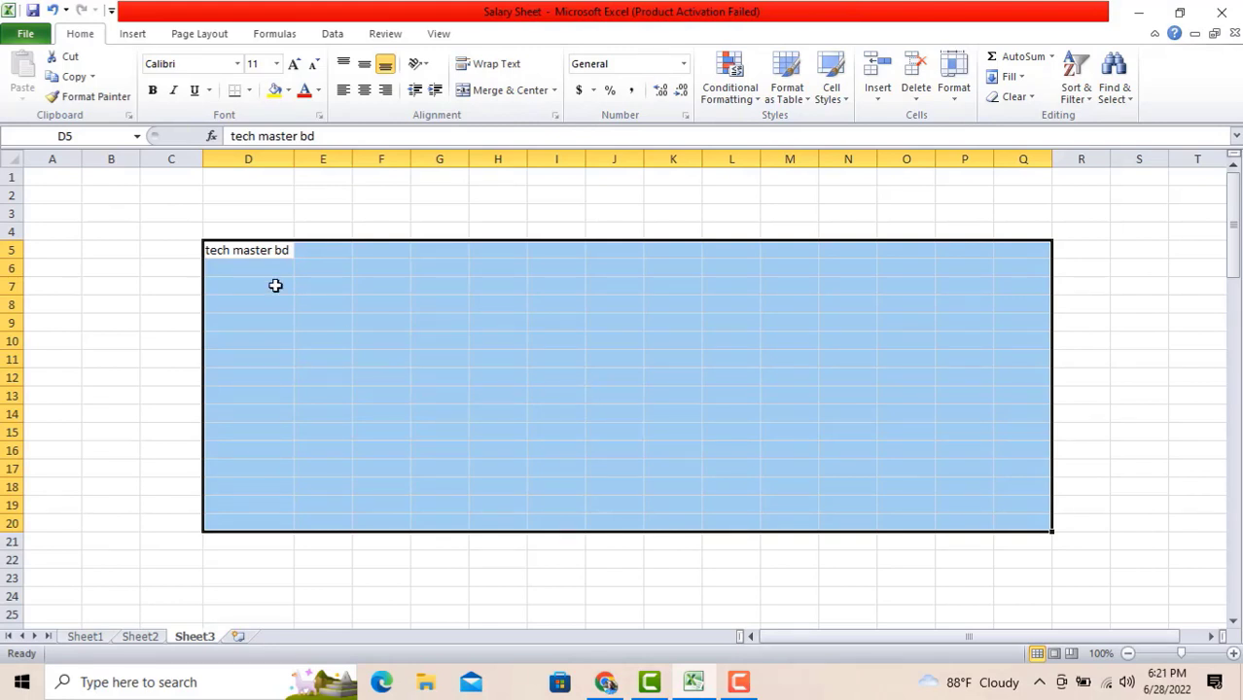
{"action": "left_click", "coordinate": [272, 255]}
{"action": "key", "text": "ctrl+c"}
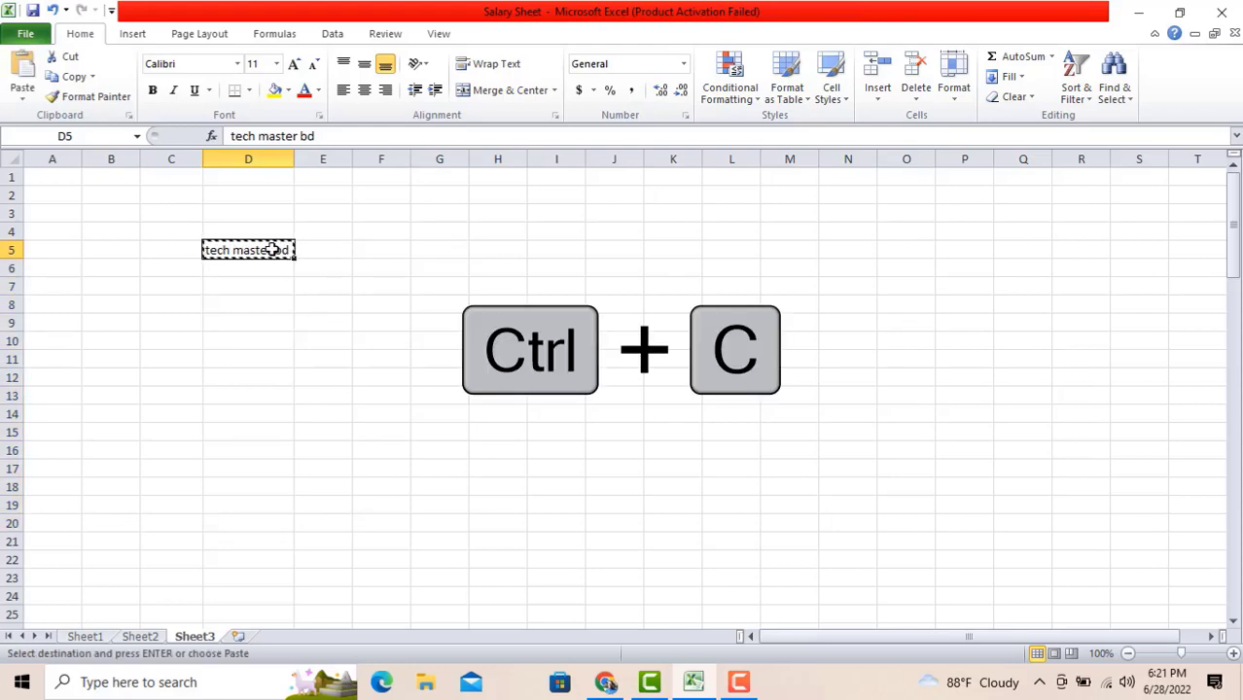
{"action": "left_click_drag", "start_coordinate": [268, 250], "coordinate": [1029, 568]}
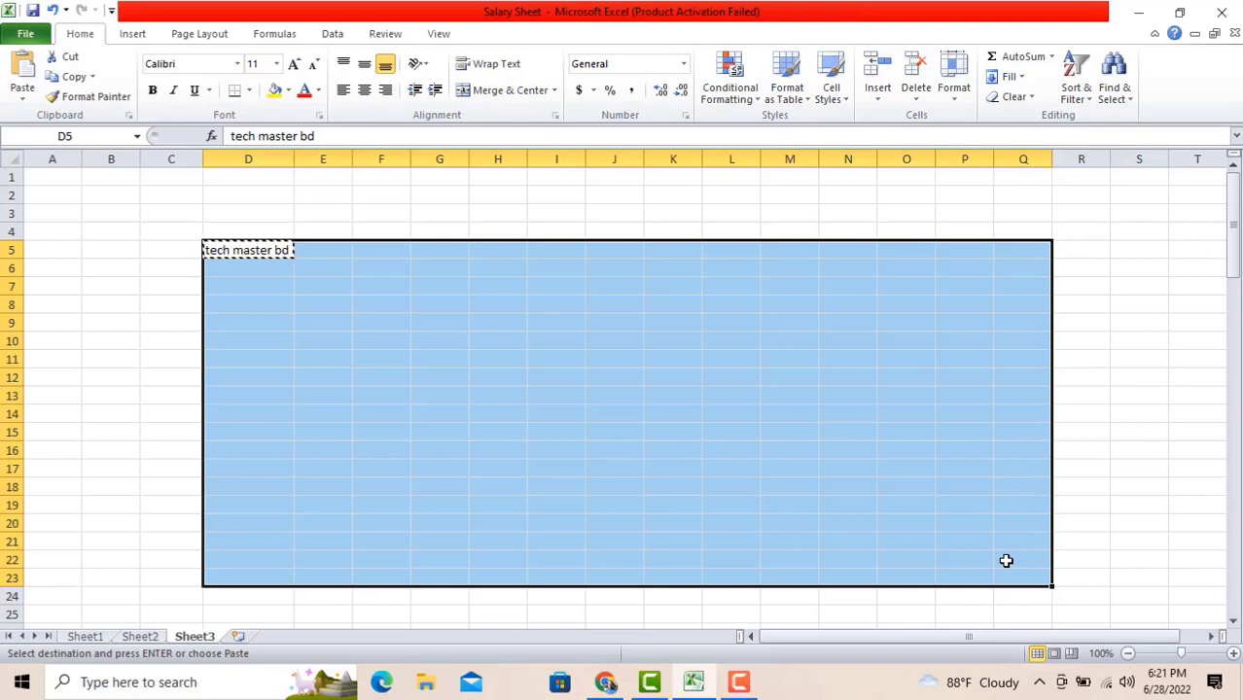
{"action": "key", "text": "ctrl+v"}
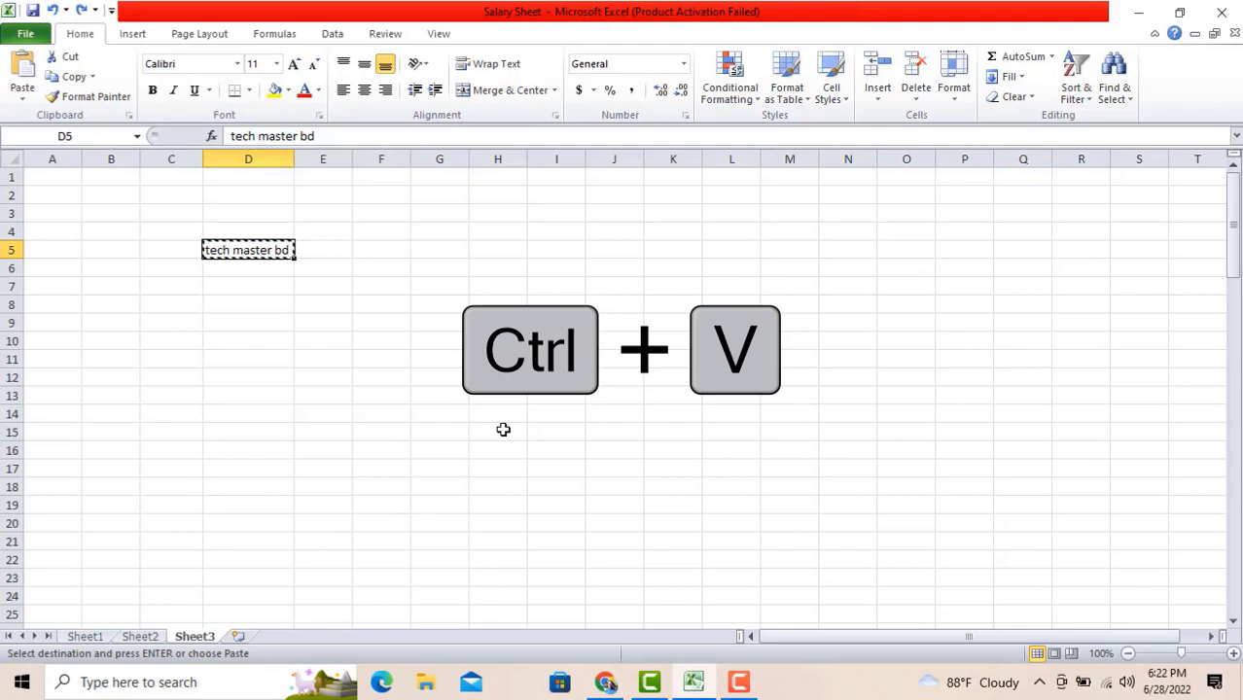
Try Auto Fill of the D5 text across to Q5 and down to D23, undoing each fill
{"action": "left_click_drag", "start_coordinate": [274, 250], "coordinate": [1070, 250]}
{"action": "left_click", "coordinate": [269, 251]}
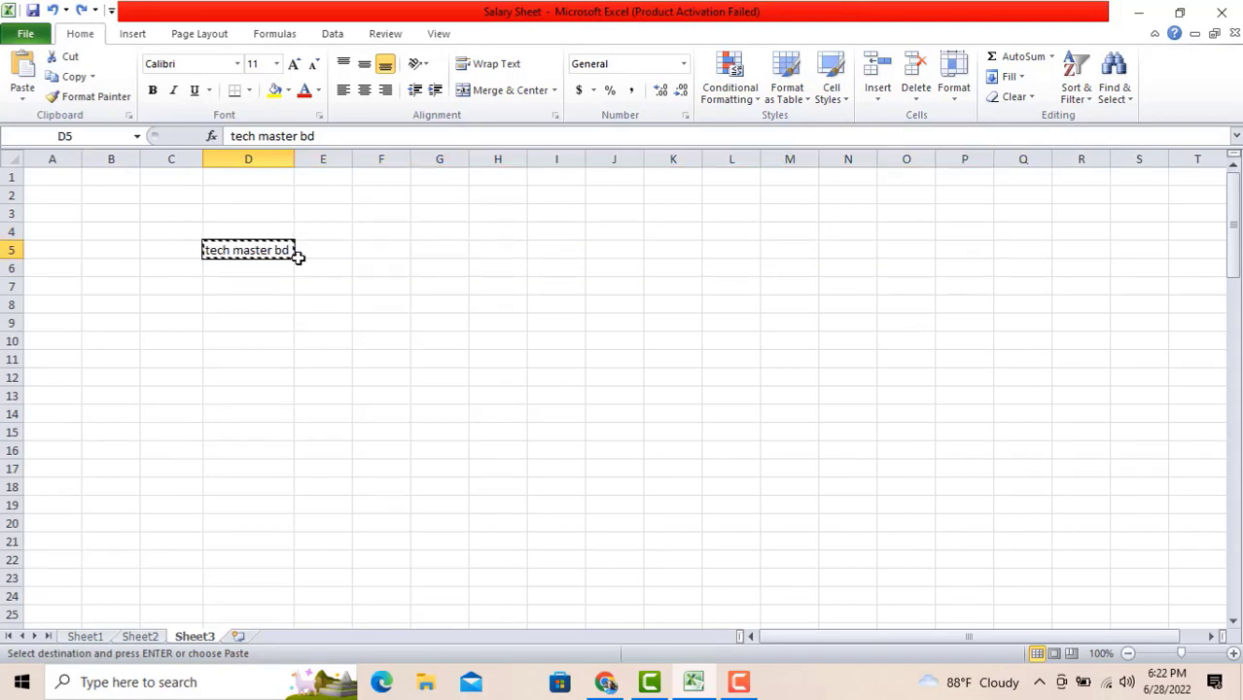
{"action": "left_click_drag", "start_coordinate": [294, 261], "coordinate": [1036, 247]}
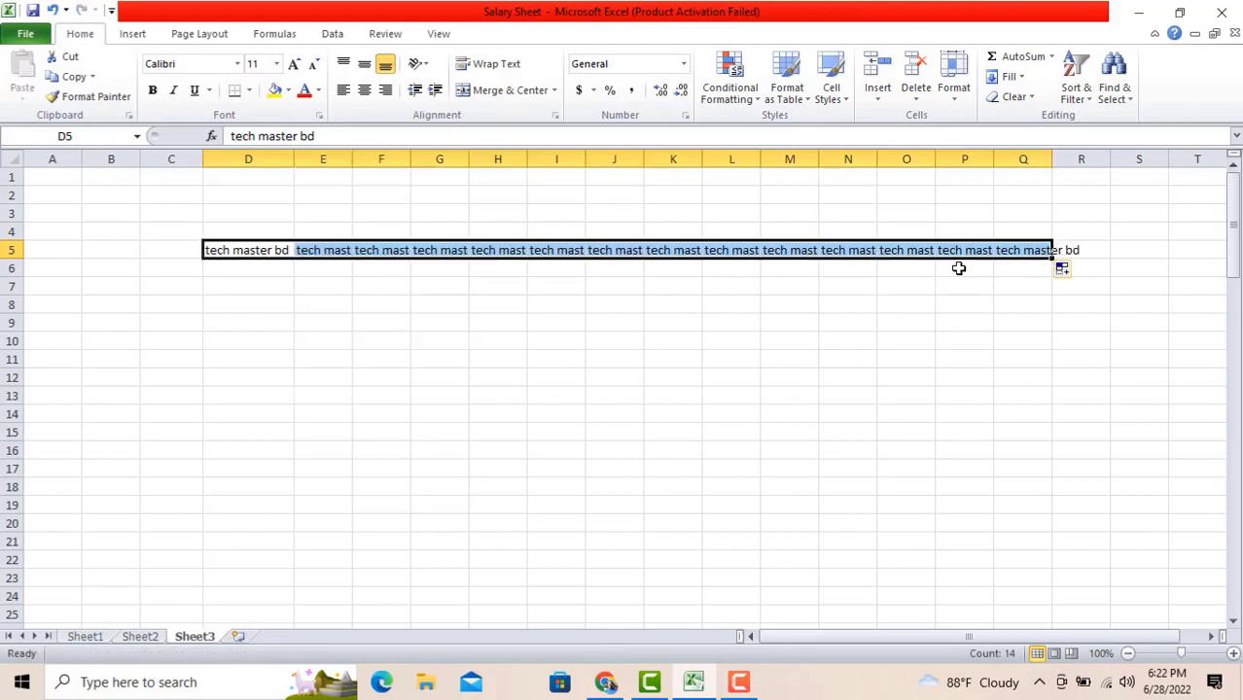
{"action": "key", "text": "ctrl+z"}
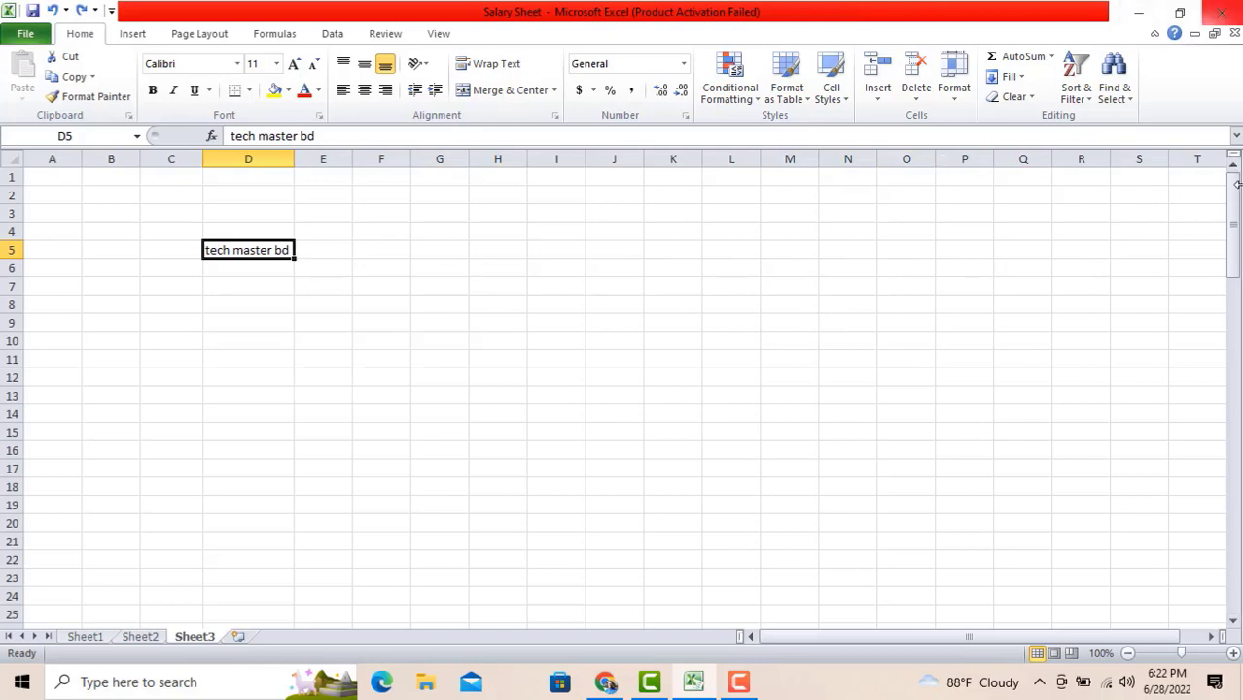
{"action": "left_click_drag", "start_coordinate": [292, 258], "coordinate": [290, 580]}
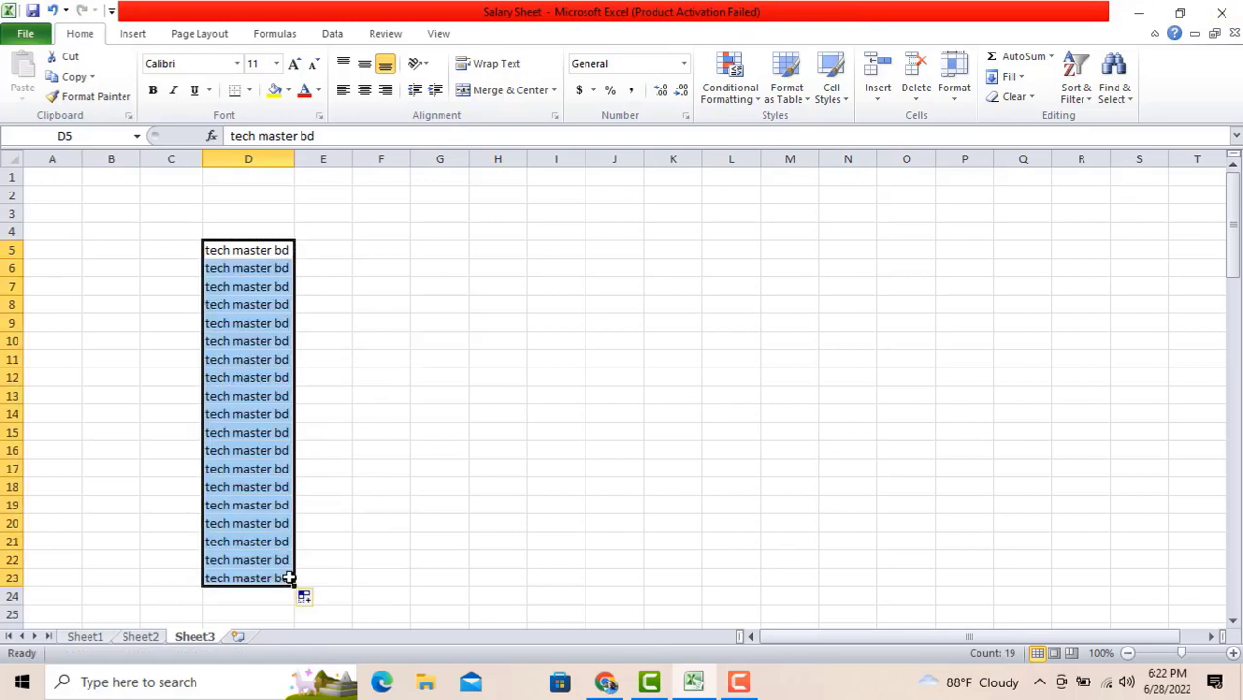
{"action": "key", "text": "ctrl+z"}
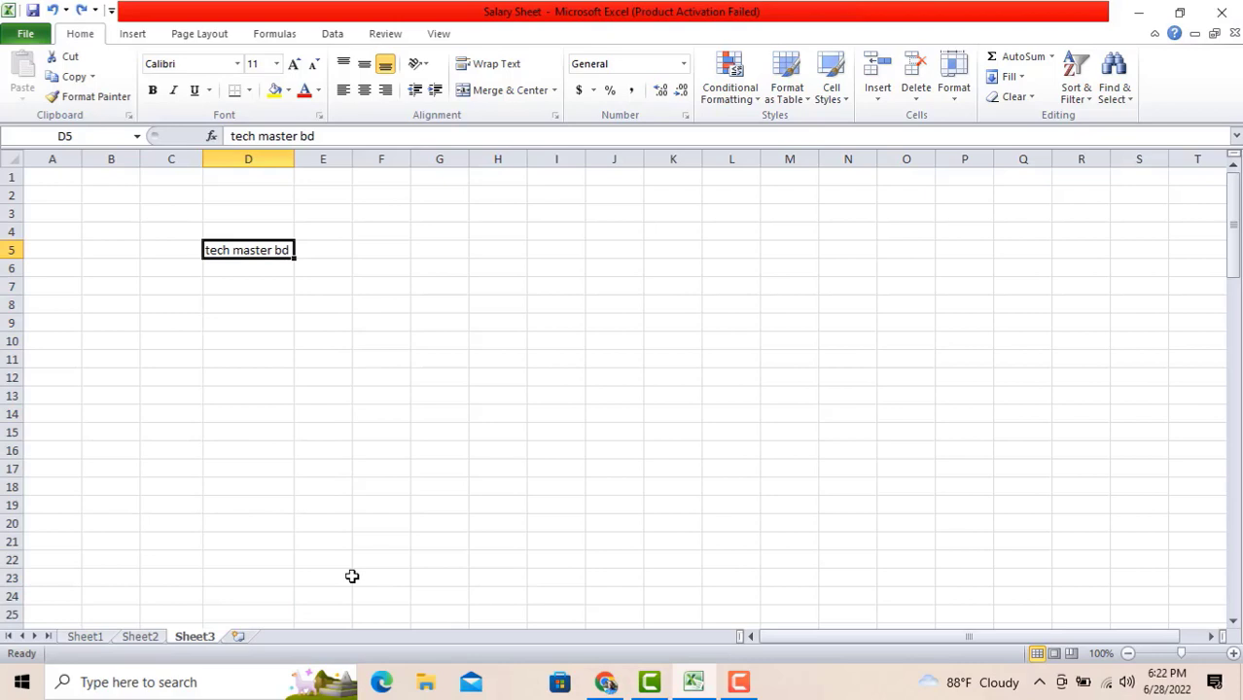
Copy the D5 text down to D23 with Fill Down and across to N5 with Fill Right
{"action": "left_click_drag", "start_coordinate": [267, 248], "coordinate": [273, 573]}
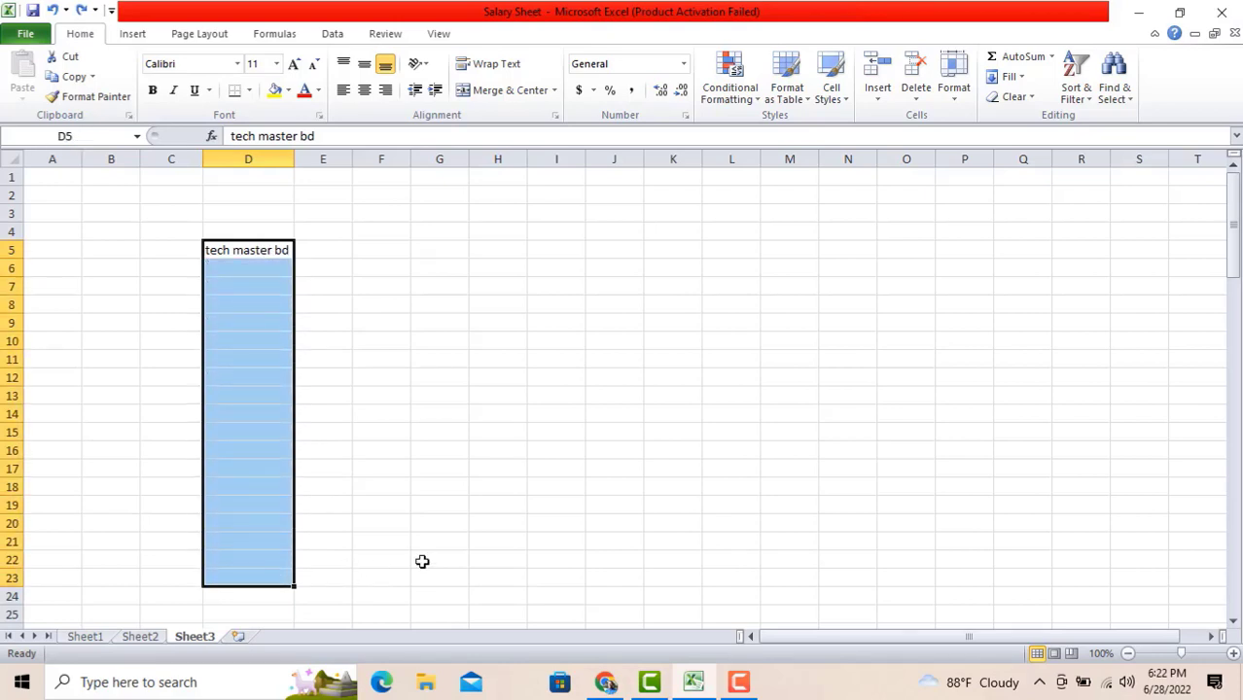
{"action": "key", "text": "ctrl+d"}
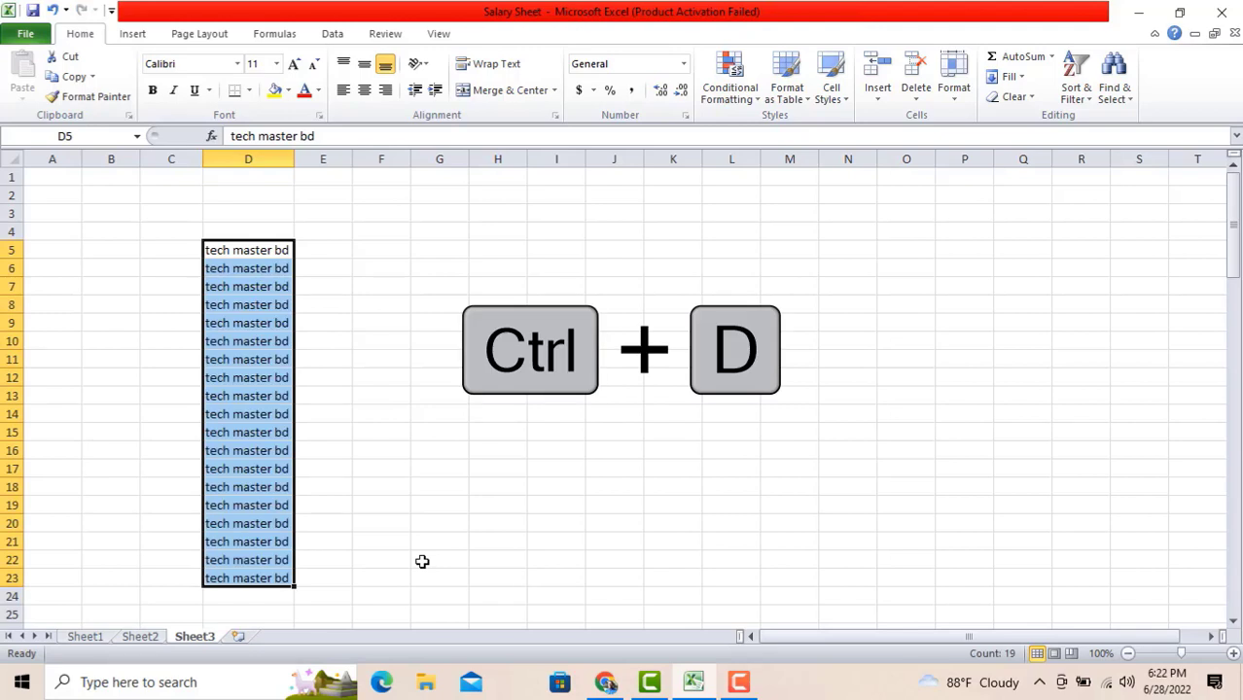
{"action": "left_click", "coordinate": [298, 252]}
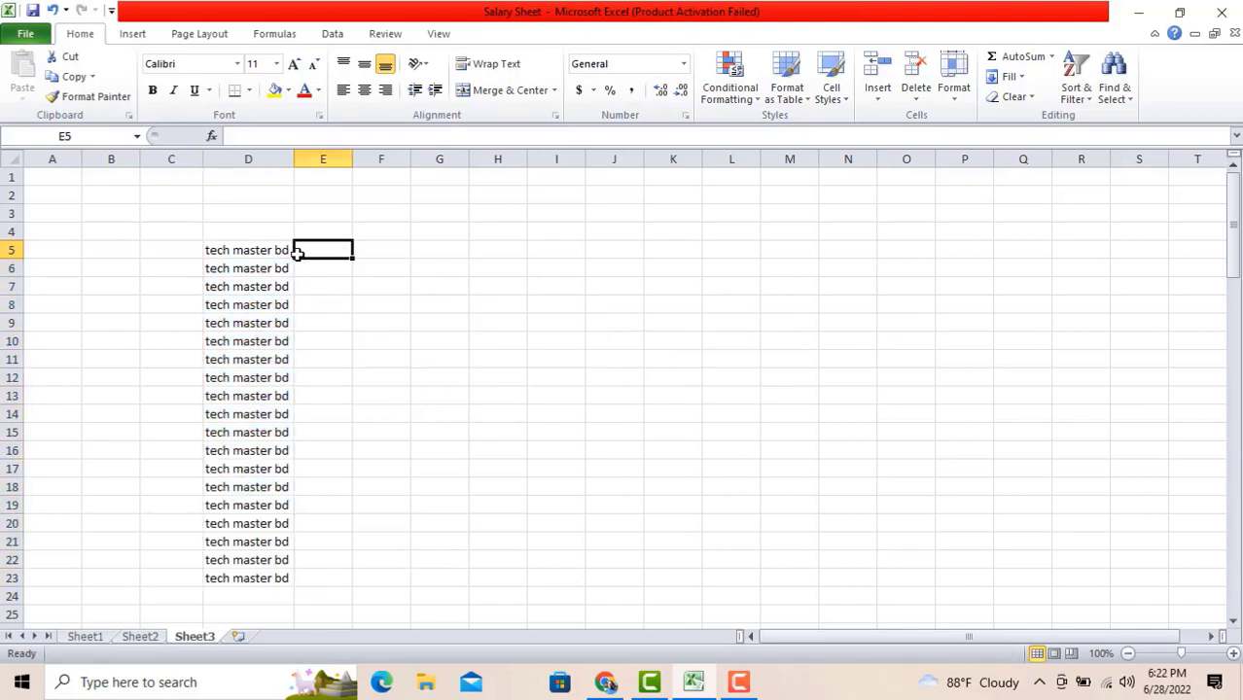
{"action": "left_click_drag", "start_coordinate": [292, 252], "coordinate": [856, 253]}
{"action": "key", "text": "ctrl+r"}
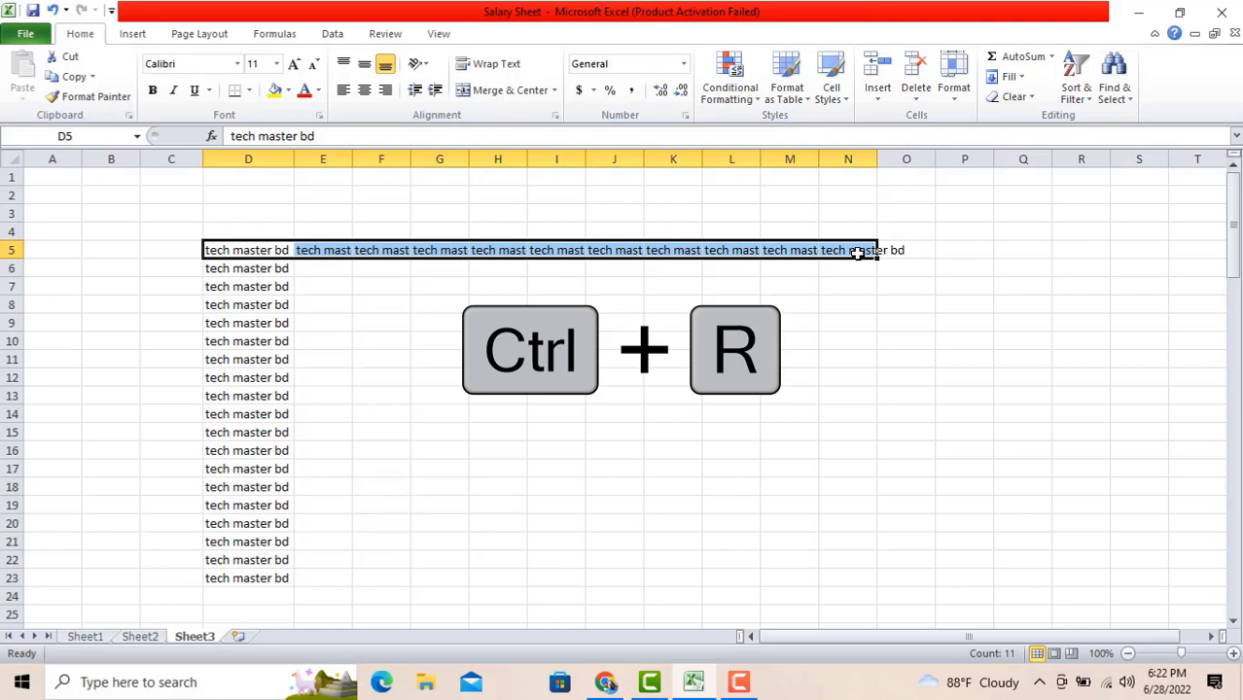
{"action": "left_click", "coordinate": [239, 251]}
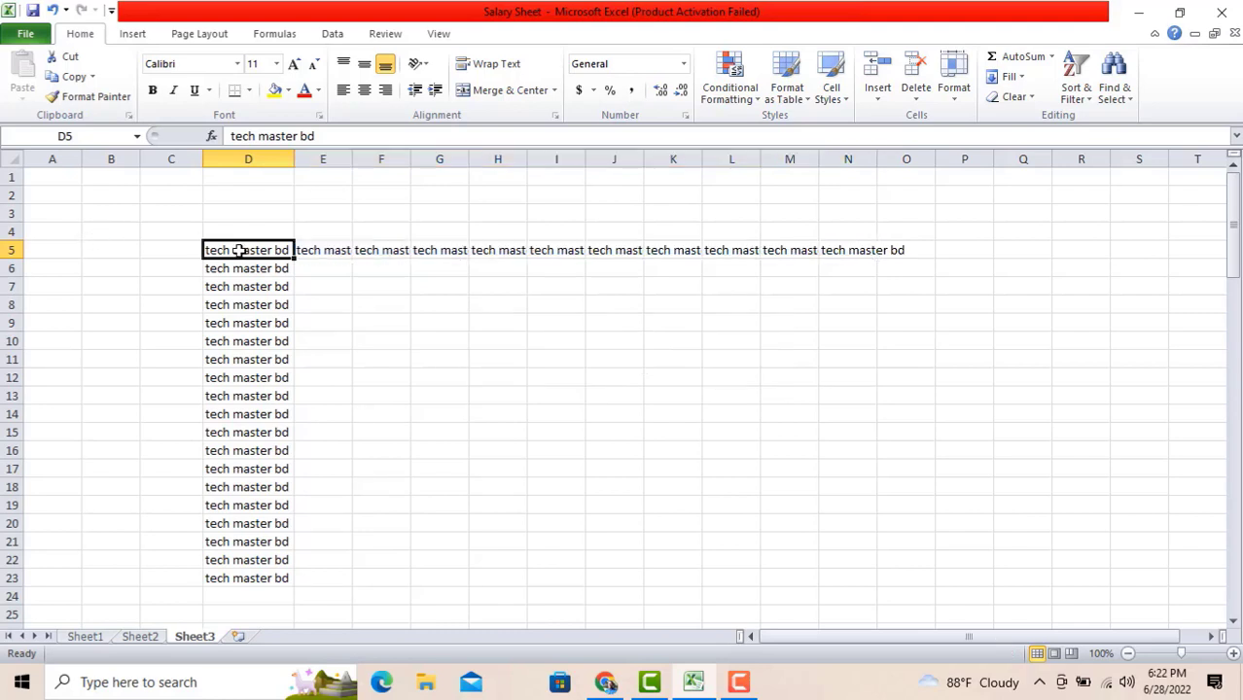
{"action": "left_click_drag", "start_coordinate": [239, 251], "coordinate": [49, 256]}
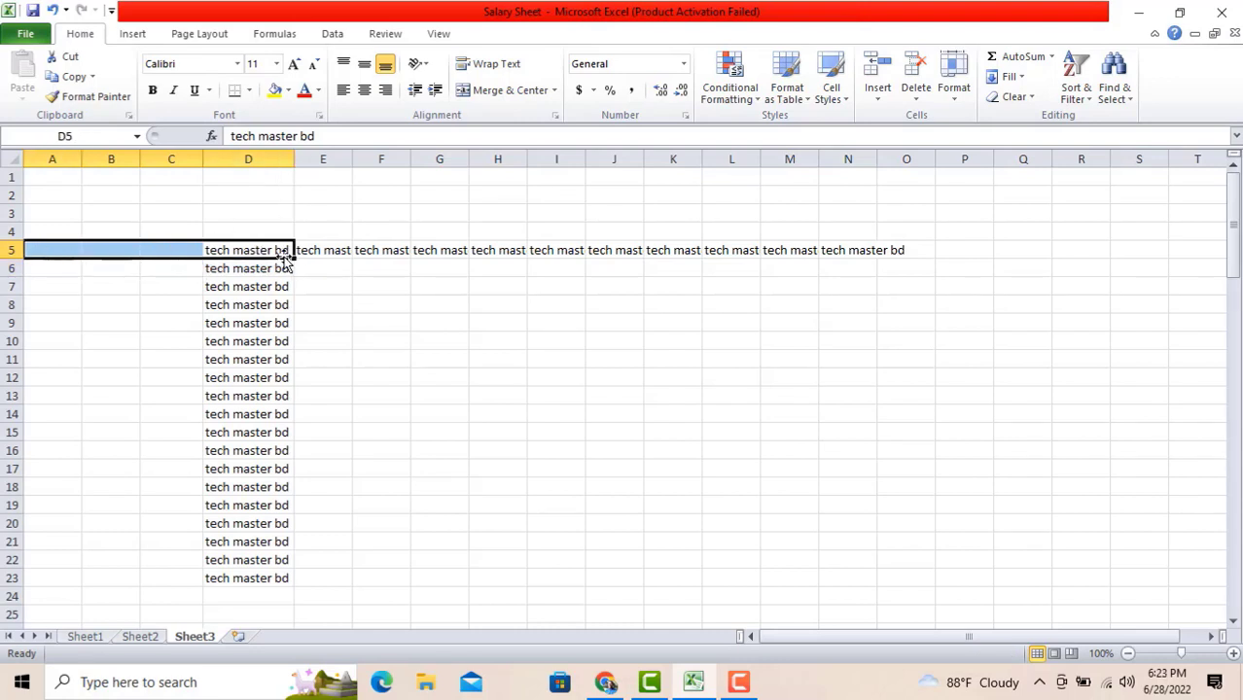
{"action": "key", "text": "ctrl+t"}
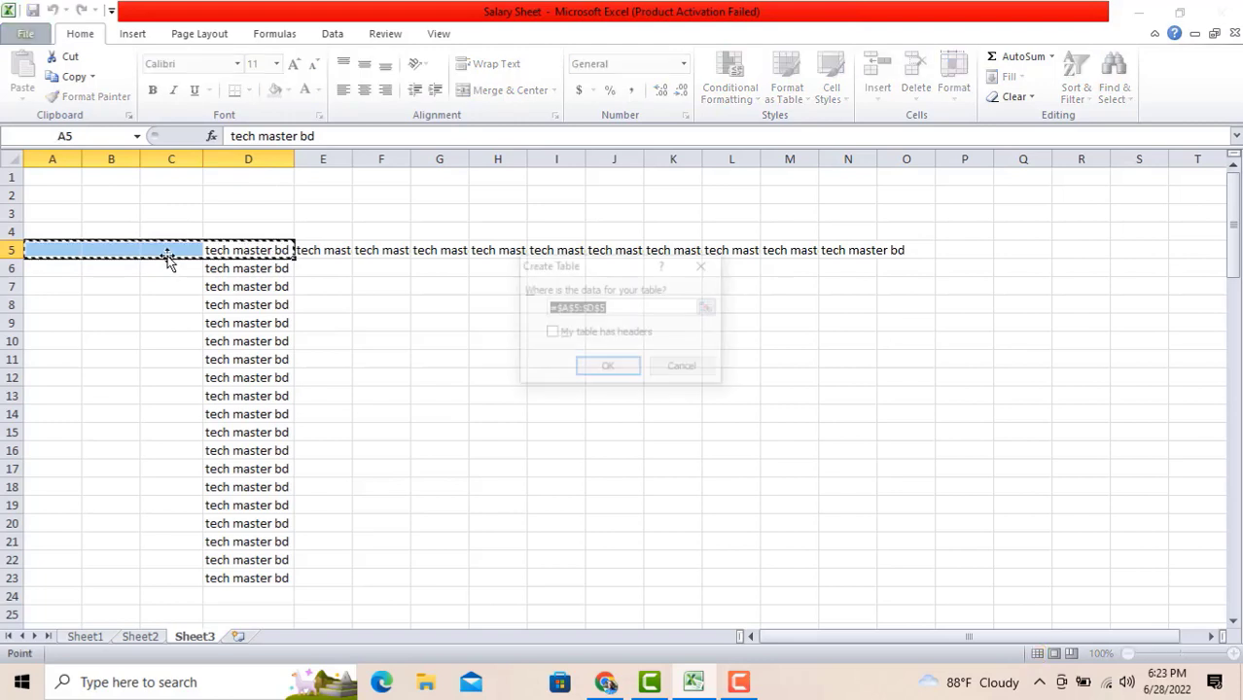
{"action": "left_click", "coordinate": [676, 368]}
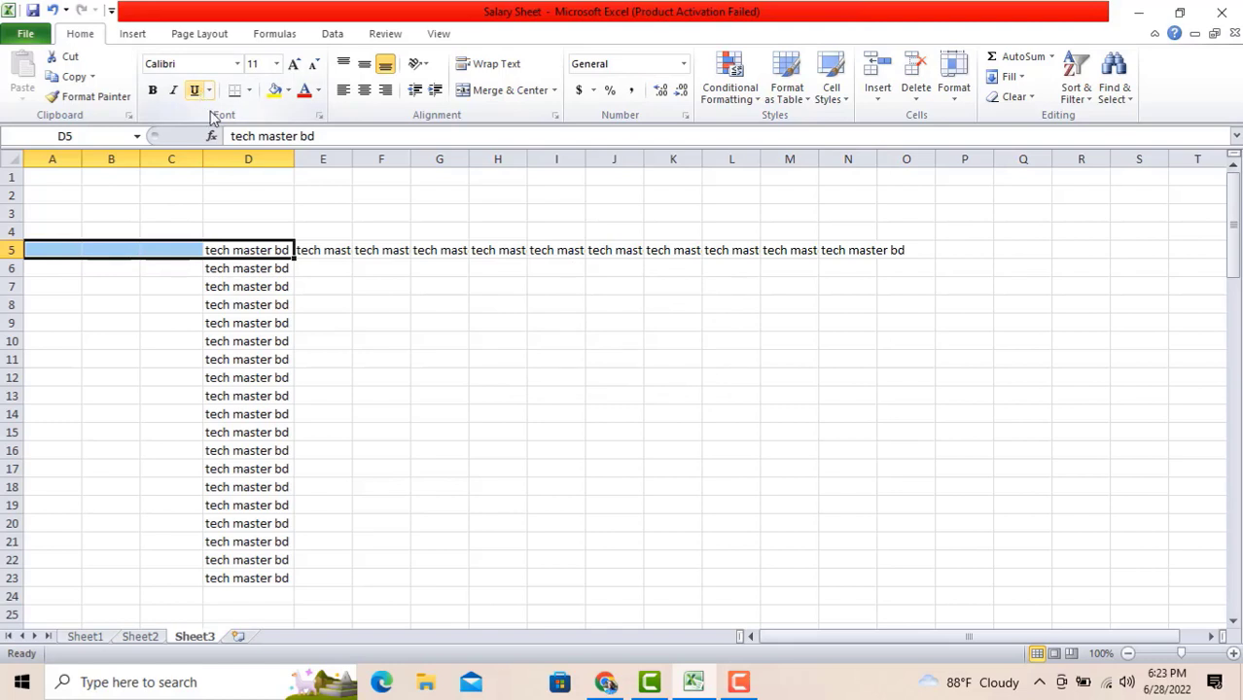
{"action": "left_click", "coordinate": [309, 255]}
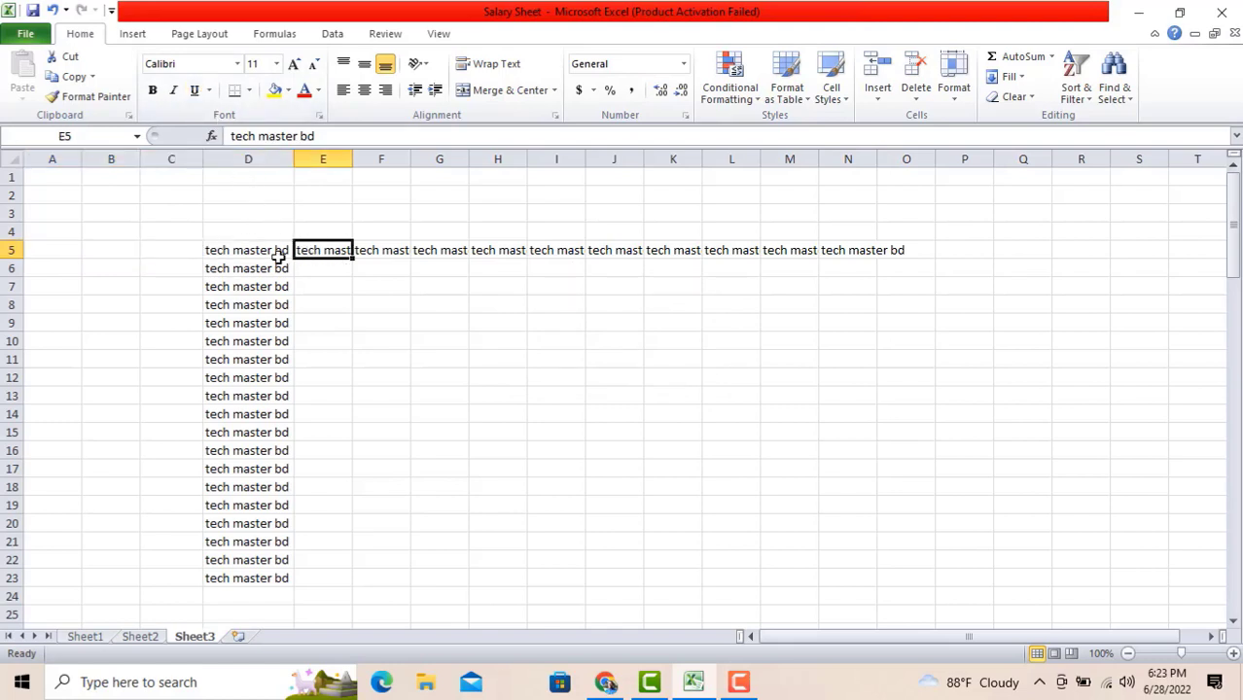
{"action": "left_click", "coordinate": [261, 256]}
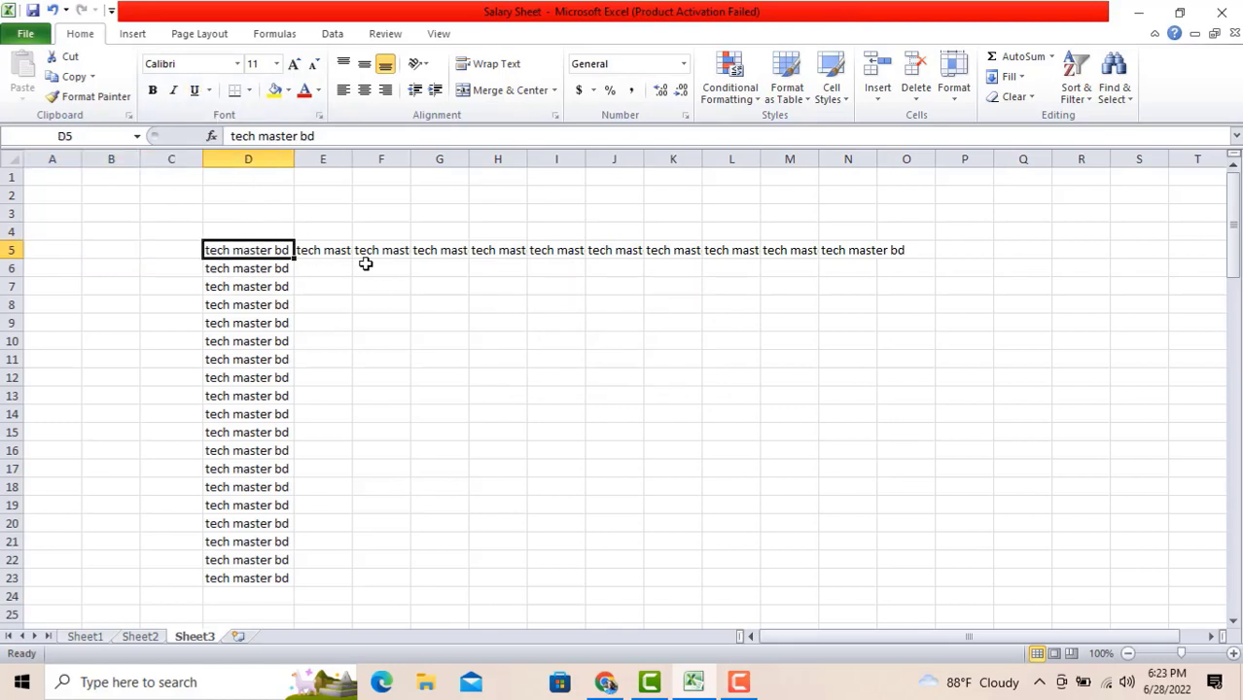